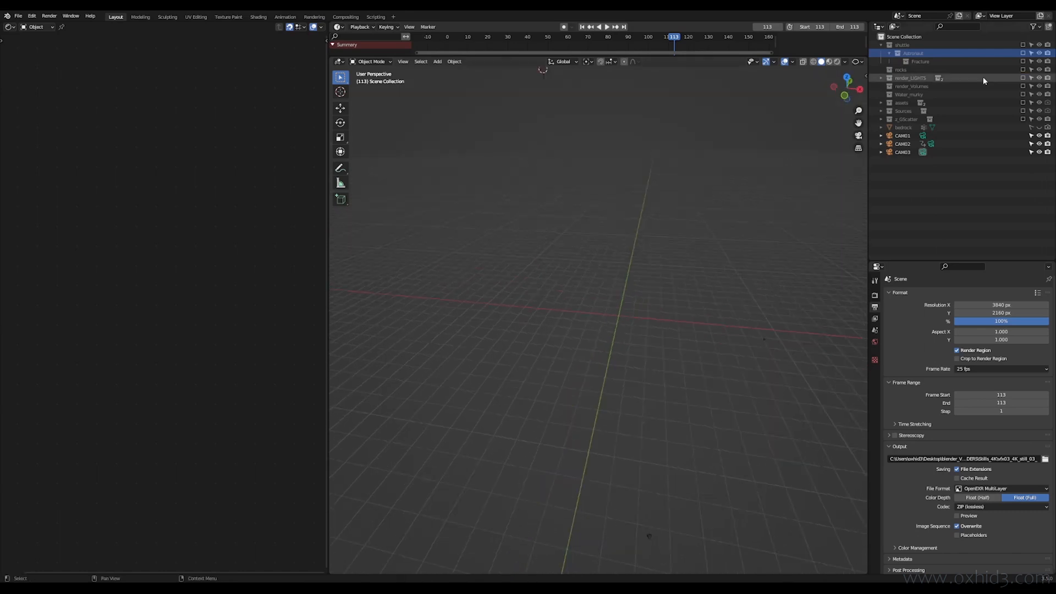
# Enable the shuttle collection and hide the two x3d-cm-exterior-filler objects in the viewport
pyautogui.click(1023, 45)
pyautogui.scroll(6, 626, 296)
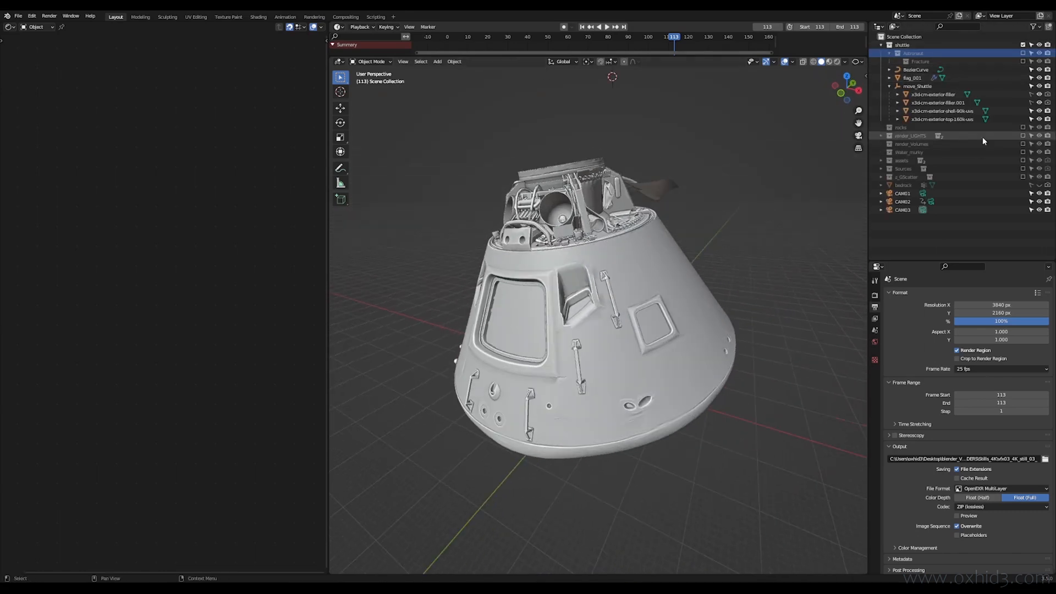
pyautogui.click(882, 45)
pyautogui.click(881, 45)
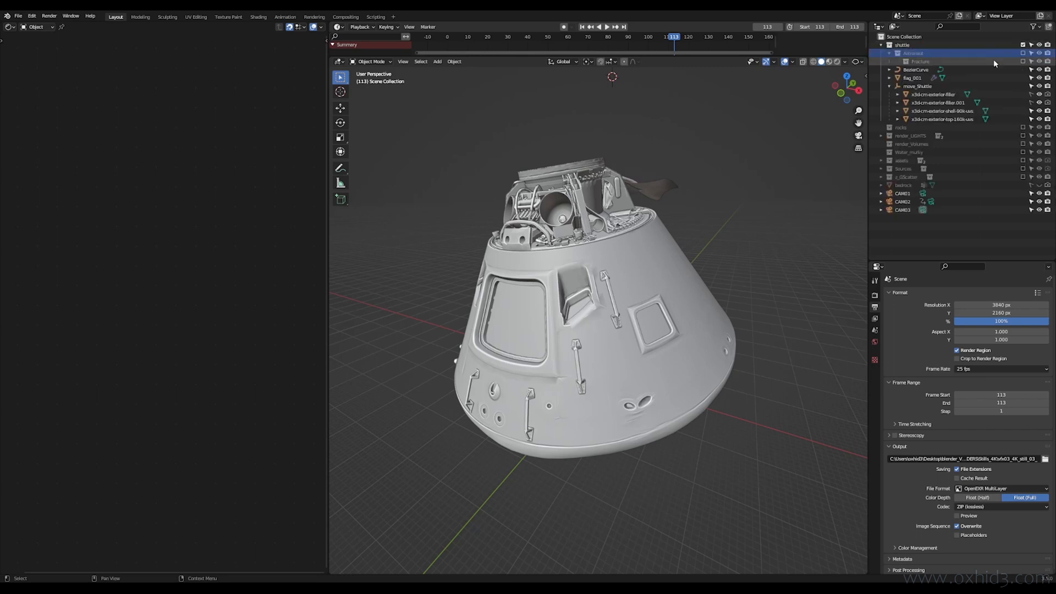
pyautogui.click(1038, 103)
pyautogui.click(1039, 95)
# Switch the viewport to Rendered shading to show the capsule with its materials
pyautogui.moveTo(720, 221); pyautogui.dragTo(745, 227, button='middle')
pyautogui.press('z')
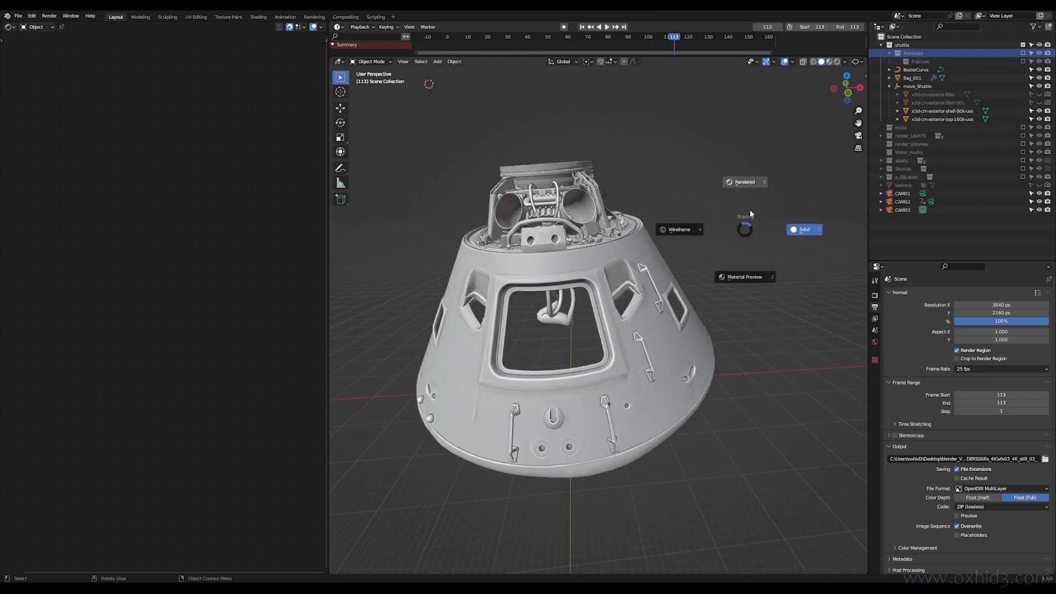
pyautogui.click(746, 184)
pyautogui.moveTo(681, 262); pyautogui.dragTo(639, 265, button='middle')
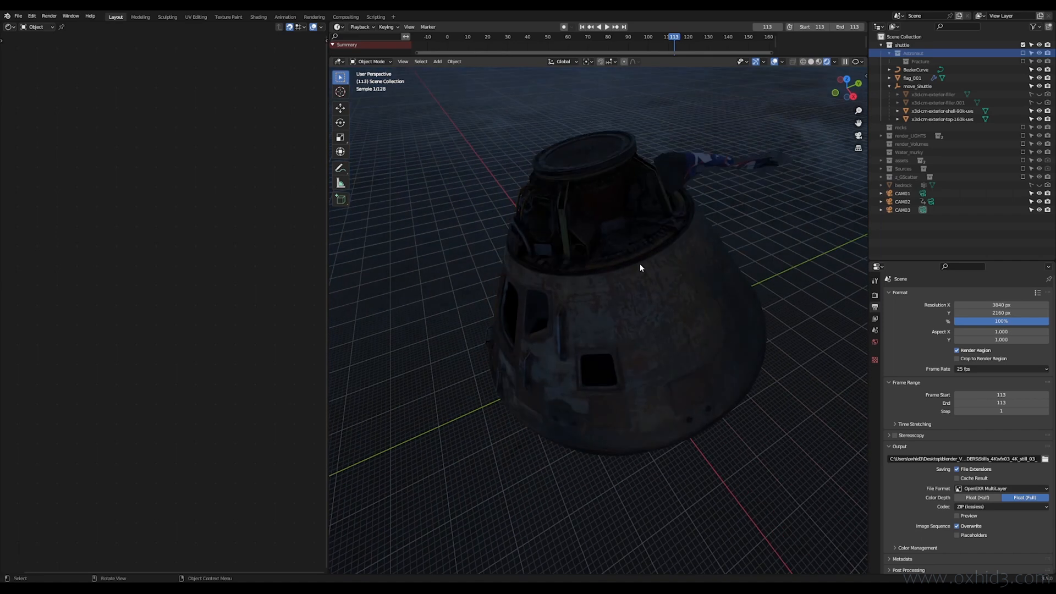
pyautogui.scroll(-3, 639, 265)
# Display the World shader nodes with the Sea_HDR.jpg environment and look at the sky behind the capsule
pyautogui.click(44, 50)
pyautogui.scroll(4, 165, 308)
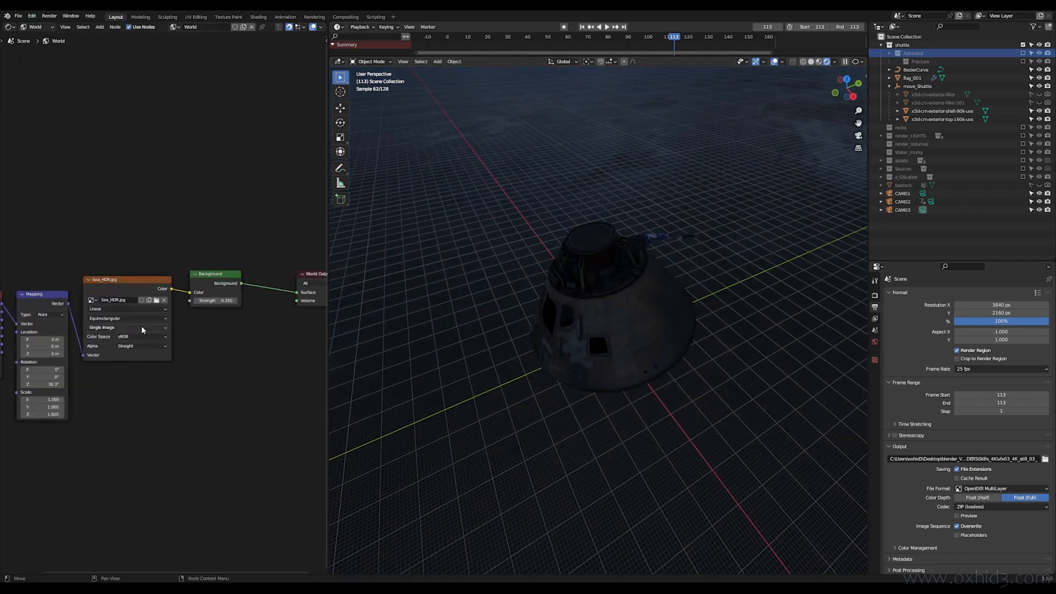
pyautogui.moveTo(195, 223); pyautogui.dragTo(238, 171, button='middle')
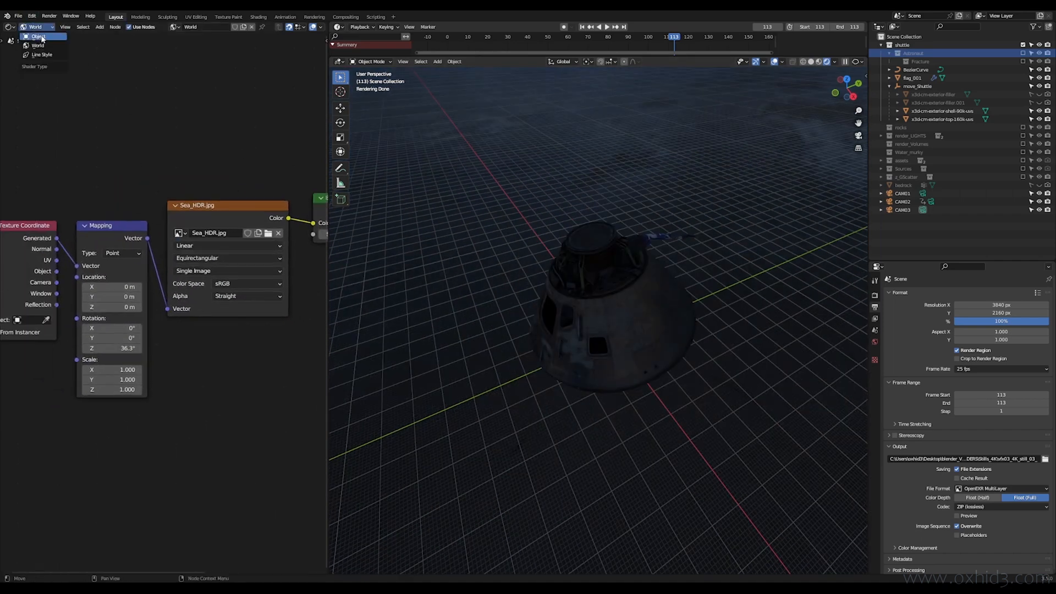
pyautogui.moveTo(695, 265); pyautogui.dragTo(737, 222, button='middle')
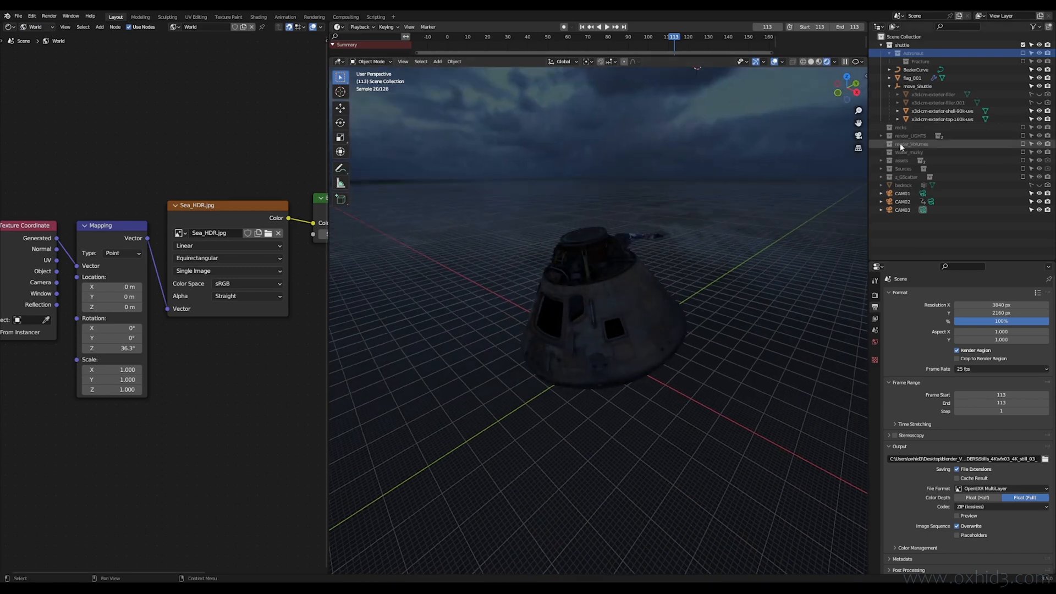
# Enable the render_LIGHTS collection and exclude its Sky_02 sub-collection
pyautogui.click(1023, 135)
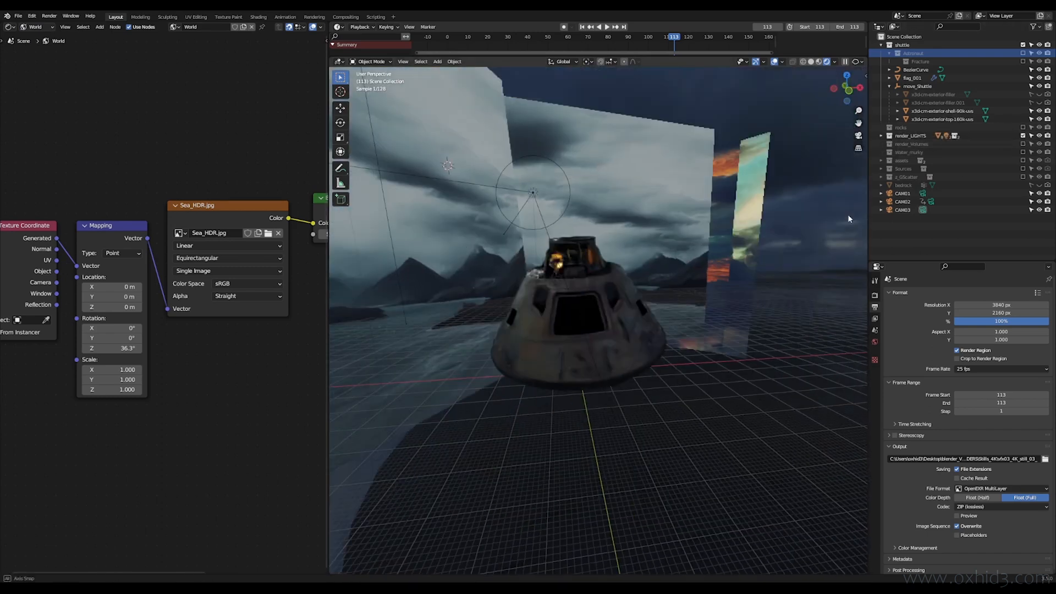
pyautogui.click(881, 135)
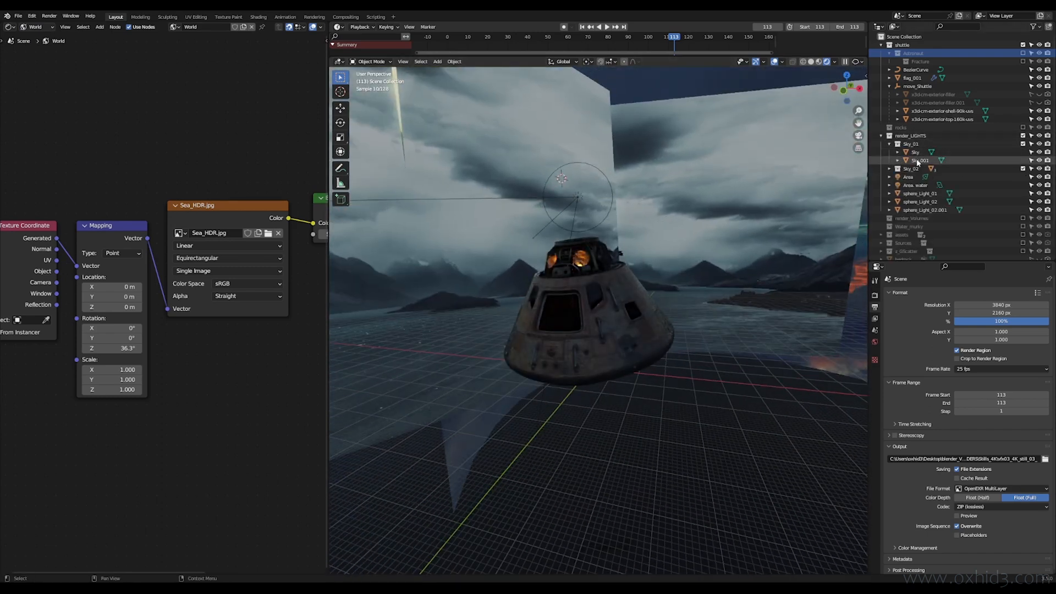
pyautogui.click(1023, 168)
pyautogui.moveTo(774, 247); pyautogui.dragTo(732, 259, button='middle')
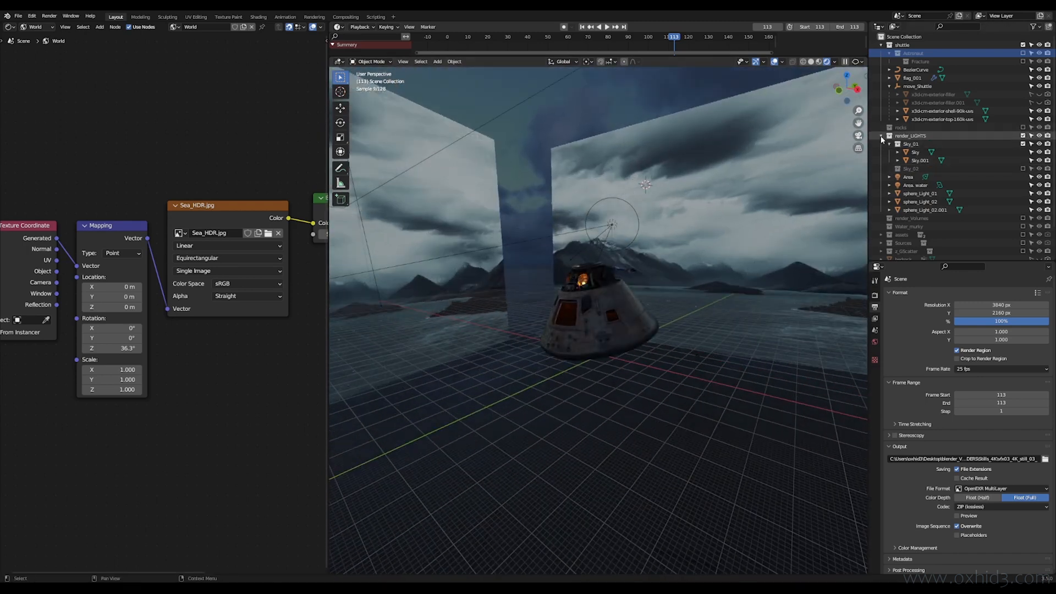
pyautogui.click(880, 136)
# Enable the Astronaut and Fracture collections inside shuttle and select a broken window-glass shard
pyautogui.moveTo(692, 274); pyautogui.dragTo(729, 268, button='middle')
pyautogui.scroll(5, 571, 339)
pyautogui.moveTo(768, 223); pyautogui.dragTo(728, 259, button='middle')
pyautogui.click(1023, 61)
pyautogui.moveTo(770, 228); pyautogui.dragTo(610, 243, button='middle')
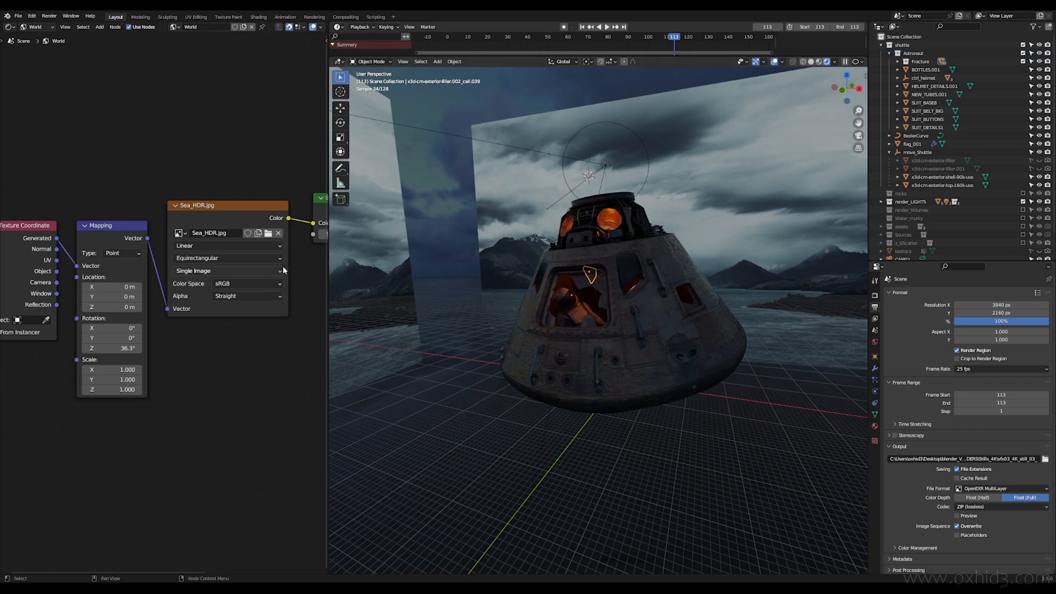
# Switch the shader editor to Object and show the selected shard's Glass material nodes
pyautogui.scroll(-1, 283, 269)
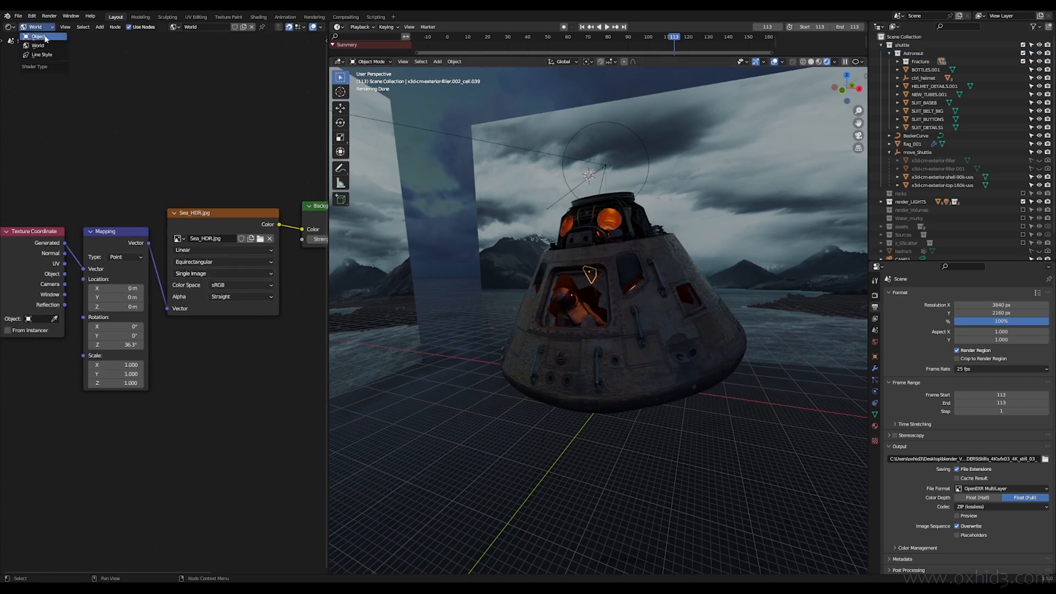
pyautogui.click(46, 38)
pyautogui.scroll(-8, 157, 267)
pyautogui.moveTo(144, 265)
pyautogui.mouseDown(button='middle')
pyautogui.moveTo(224, 271)
pyautogui.moveTo(156, 269)
pyautogui.mouseUp(button='middle')
pyautogui.scroll(3, 156, 269)
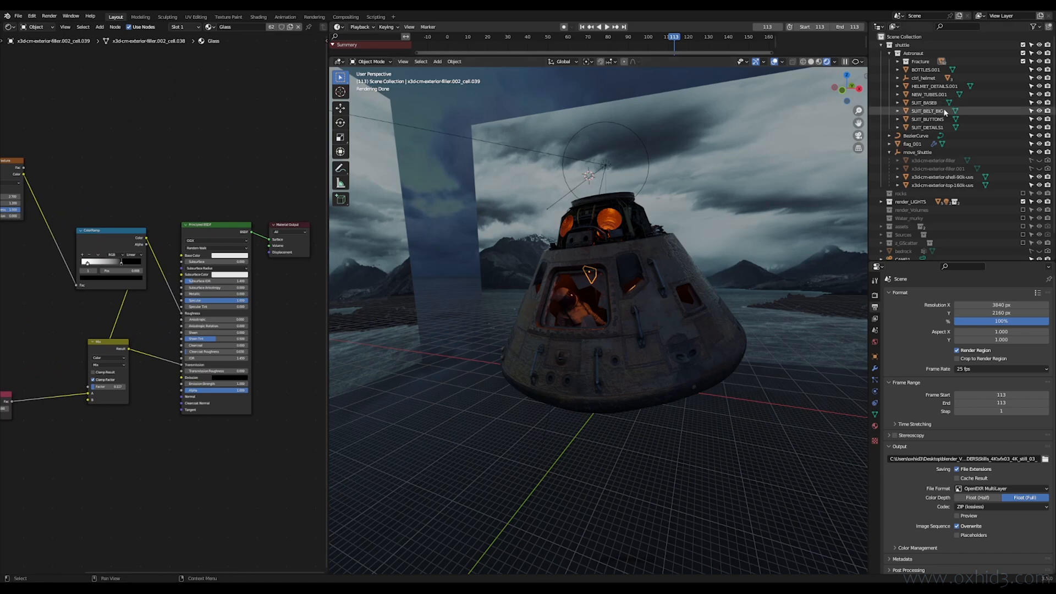
# Enable the Water_murky collection and hide everything in it except the water object
pyautogui.click(880, 45)
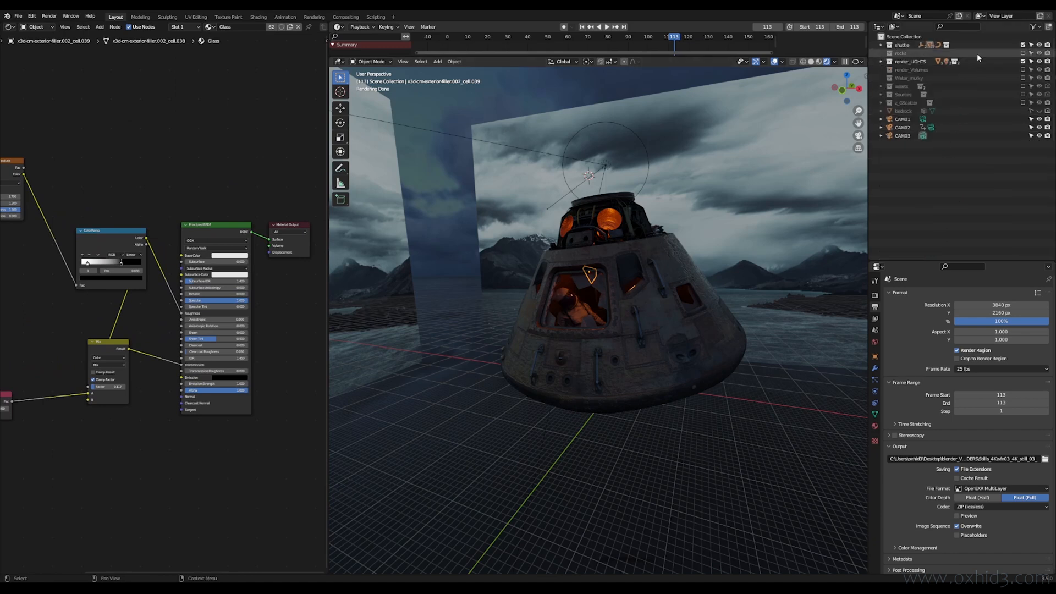
pyautogui.click(888, 78)
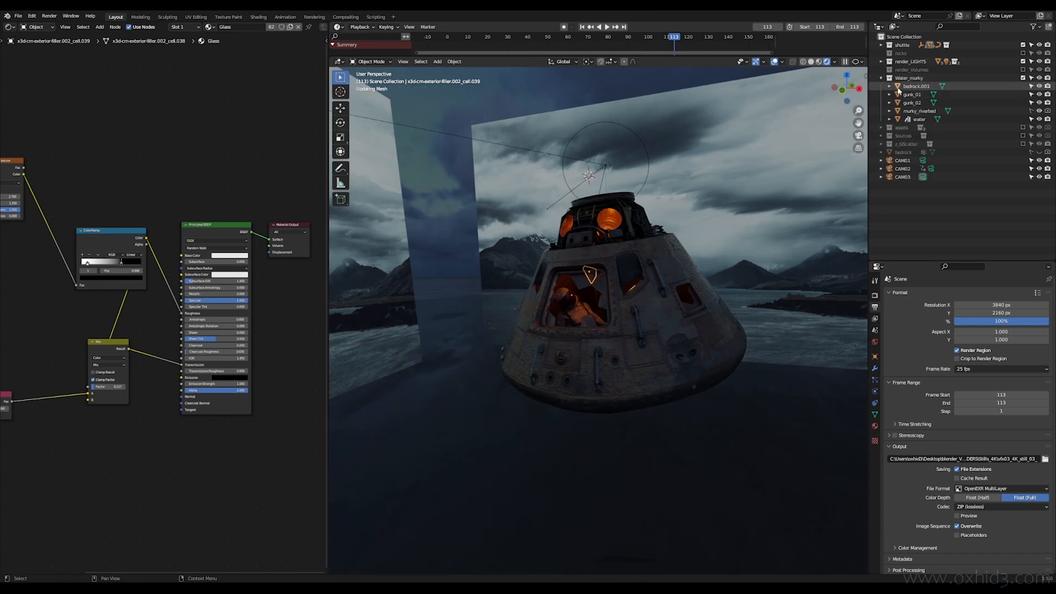
pyautogui.click(881, 78)
pyautogui.click(1038, 86)
pyautogui.click(1039, 95)
pyautogui.click(1039, 103)
pyautogui.click(1039, 111)
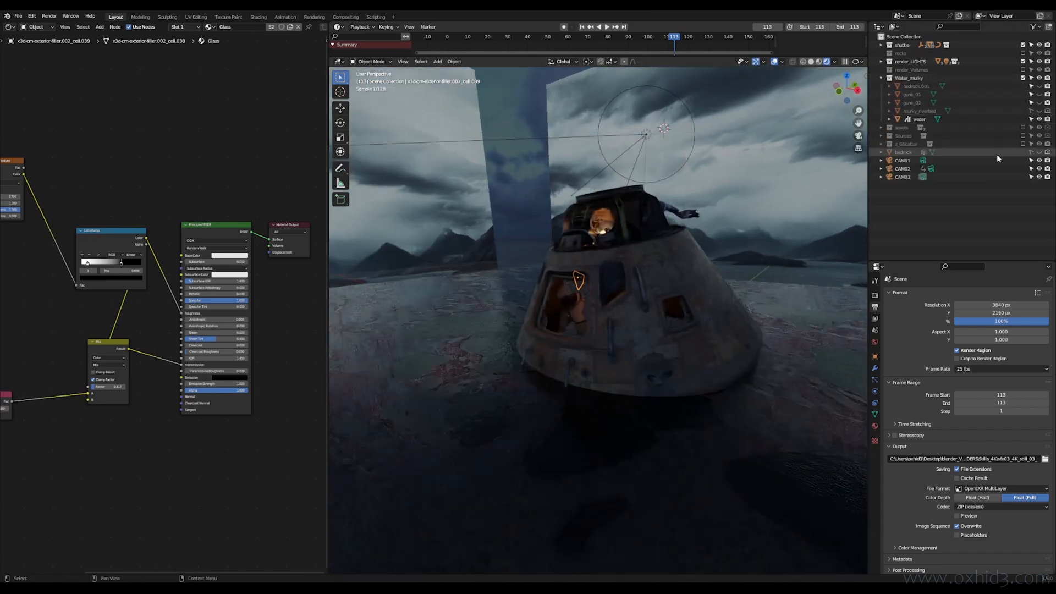
# Select the water surface, bring its material nodes into view and widen the shader editor
pyautogui.moveTo(692, 333); pyautogui.dragTo(693, 349, button='middle')
pyautogui.scroll(-2, 694, 349)
pyautogui.click(536, 401)
pyautogui.scroll(-10, 242, 299)
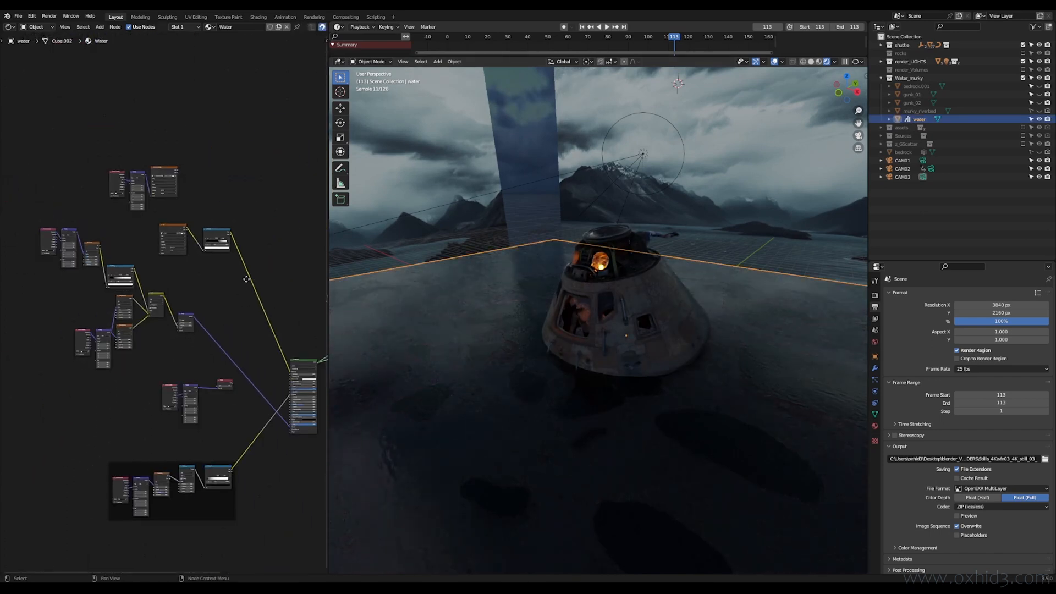
pyautogui.moveTo(245, 278); pyautogui.dragTo(188, 160, button='middle')
pyautogui.moveTo(328, 265); pyautogui.dragTo(368, 269)
pyautogui.keyDown('ctrl'); pyautogui.moveTo(453, 302); pyautogui.dragTo(645, 332, button='middle'); pyautogui.keyUp('ctrl')
pyautogui.scroll(4, 526, 361)
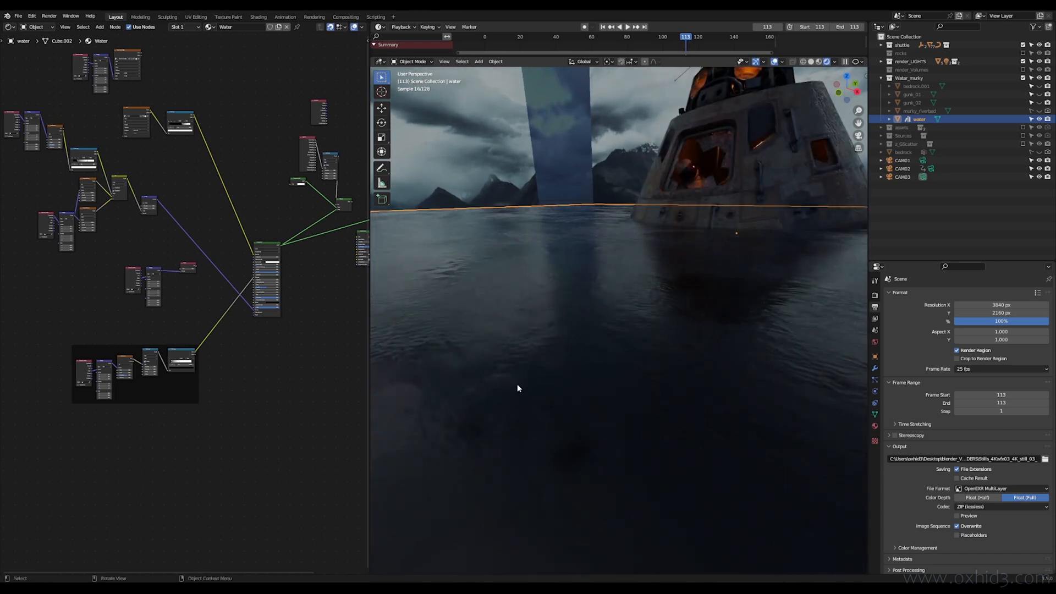
# Preview the framed noise Color Ramp of the Water material on the water surface
pyautogui.scroll(5, 248, 278)
pyautogui.scroll(3, 246, 267)
pyautogui.moveTo(99, 351); pyautogui.dragTo(193, 249, button='middle')
pyautogui.keyDown('ctrl'); pyautogui.keyDown('shift'); pyautogui.click(186, 260); pyautogui.keyUp('shift'); pyautogui.keyUp('ctrl')
pyautogui.scroll(-5, 570, 289)
pyautogui.scroll(-5, 569, 289)
# Label the frame around the noise and Color Ramp nodes "roughness"
pyautogui.rightClick(193, 249)
pyautogui.press('Escape')
pyautogui.click(193, 251)
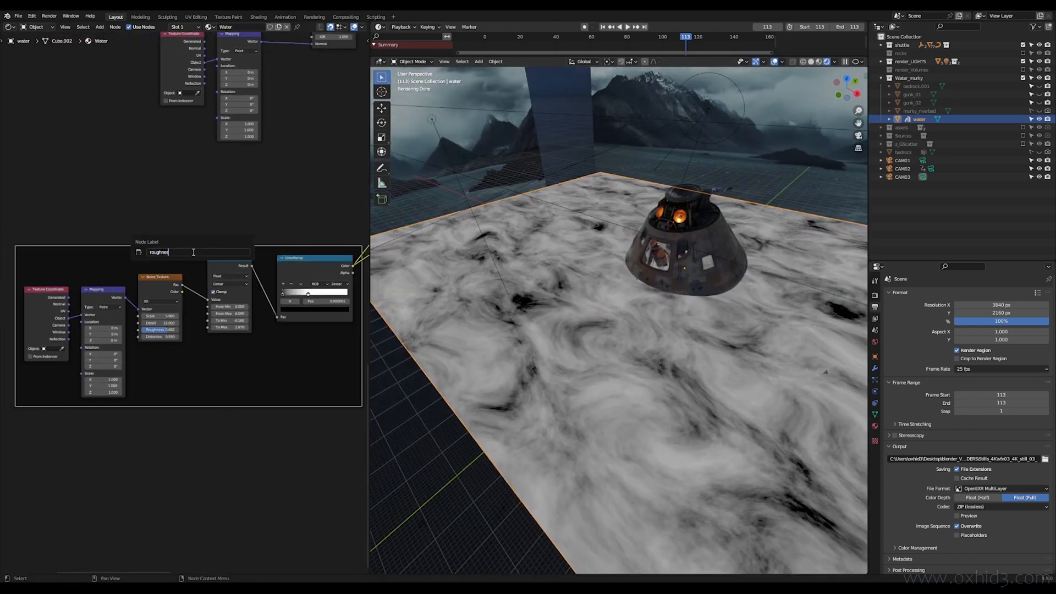
pyautogui.click(211, 233)
# Preview the Water material's Principled BSDF on its own and examine the surface from near and far
pyautogui.moveTo(279, 207); pyautogui.dragTo(187, 244, button='middle')
pyautogui.moveTo(335, 211)
pyautogui.mouseDown(button='middle')
pyautogui.moveTo(188, 295)
pyautogui.moveTo(103, 379)
pyautogui.mouseUp(button='middle')
pyautogui.keyDown('ctrl'); pyautogui.keyDown('shift'); pyautogui.click(233, 168); pyautogui.keyUp('shift'); pyautogui.keyUp('ctrl')
pyautogui.moveTo(592, 291)
pyautogui.mouseDown(button='middle')
pyautogui.moveTo(582, 290)
pyautogui.moveTo(600, 298)
pyautogui.moveTo(594, 306)
pyautogui.moveTo(515, 323)
pyautogui.mouseUp(button='middle')
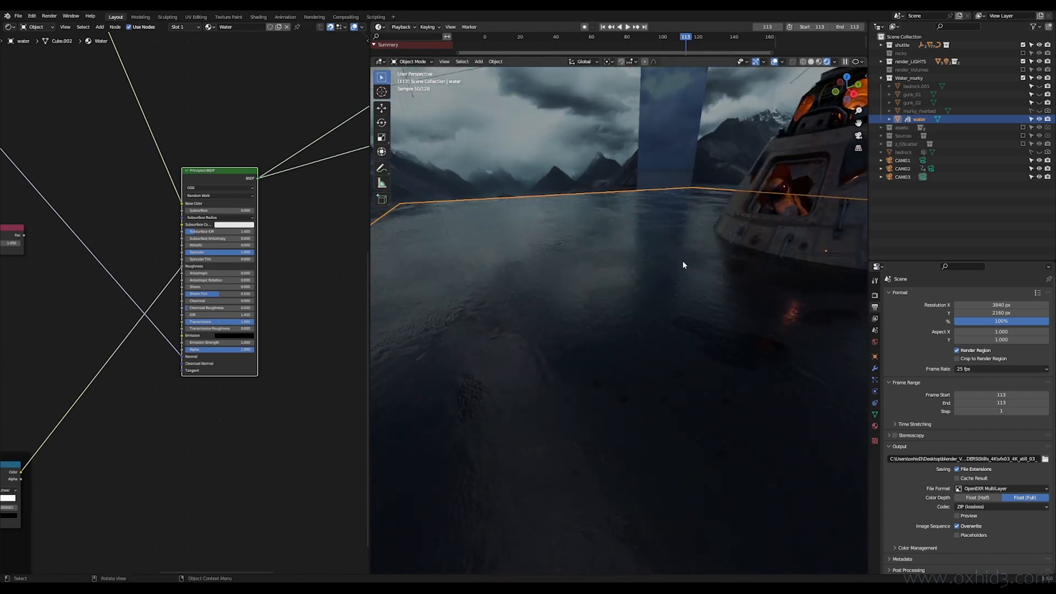
pyautogui.scroll(-5, 714, 314)
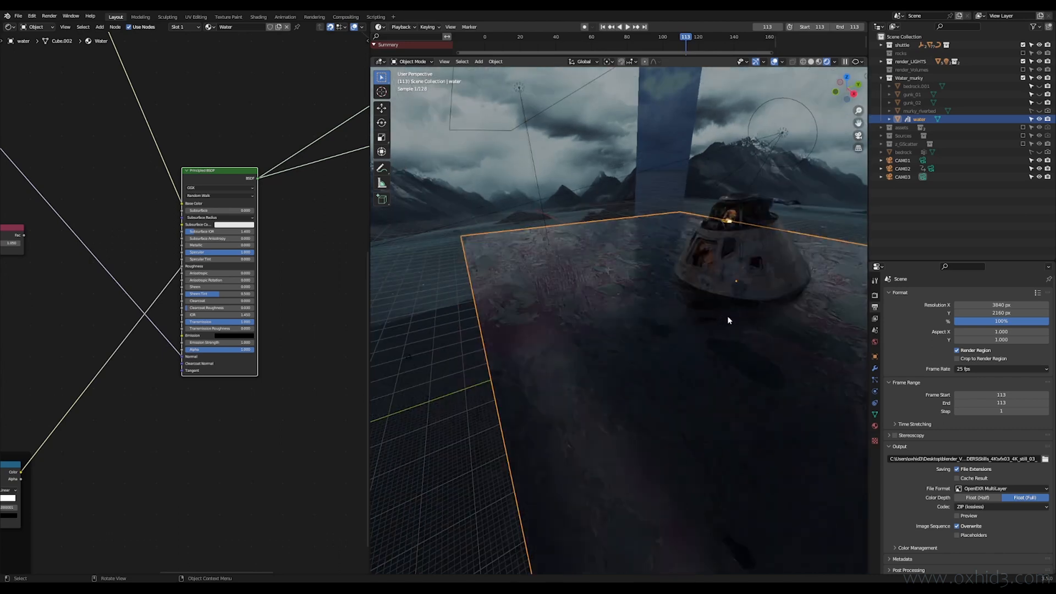
pyautogui.moveTo(728, 319); pyautogui.dragTo(694, 329, button='middle')
pyautogui.scroll(-4, 324, 187)
# Connect the Mix Shader output to the Surface input of the Water material's output node
pyautogui.moveTo(327, 138); pyautogui.dragTo(242, 245, button='middle')
pyautogui.scroll(3, 305, 269)
pyautogui.moveTo(307, 271); pyautogui.dragTo(143, 237, button='middle')
pyautogui.moveTo(148, 229); pyautogui.dragTo(319, 244)
pyautogui.scroll(3, 593, 262)
pyautogui.moveTo(576, 255); pyautogui.dragTo(506, 261, button='middle')
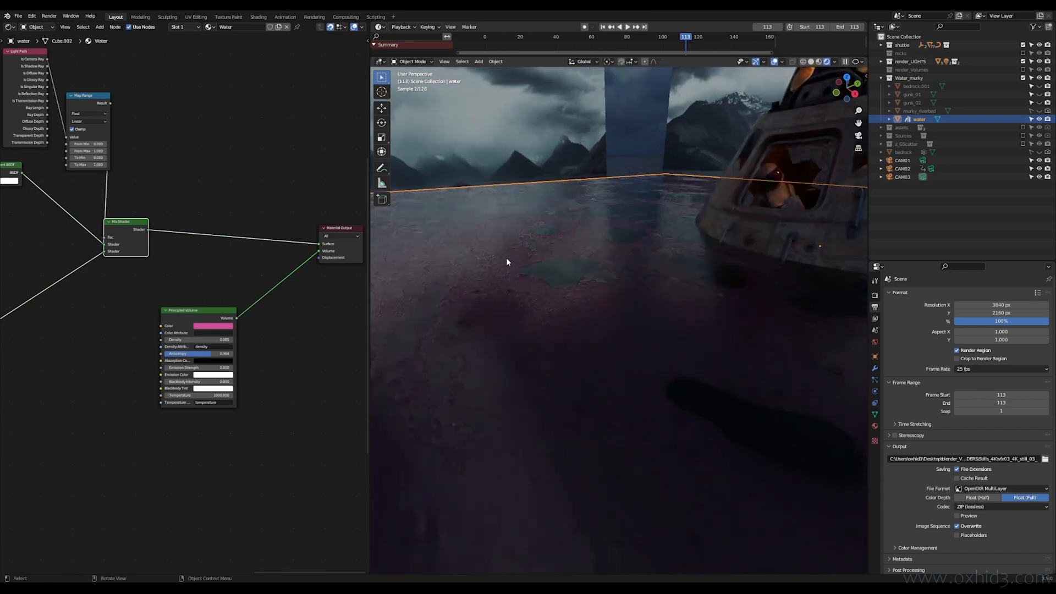
# Rearrange the Light Path, Map Range and Transparent BSDF nodes beside the Mix Shader for a clearer layout
pyautogui.moveTo(197, 164); pyautogui.dragTo(319, 294, button='middle')
pyautogui.scroll(3, 278, 338)
pyautogui.moveTo(268, 101); pyautogui.dragTo(61, 321)
pyautogui.moveTo(221, 178); pyautogui.dragTo(190, 122)
pyautogui.click(118, 221)
pyautogui.moveTo(78, 233); pyautogui.dragTo(140, 400)
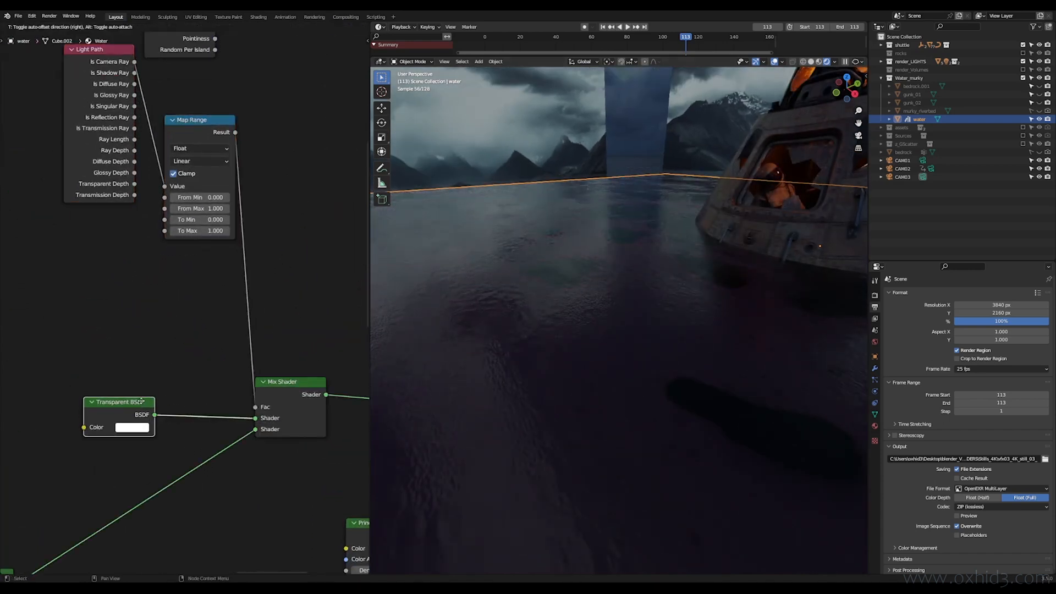
pyautogui.moveTo(217, 92); pyautogui.dragTo(296, 146, button='middle')
pyautogui.moveTo(295, 145); pyautogui.dragTo(100, 228)
pyautogui.moveTo(266, 174); pyautogui.dragTo(195, 275)
pyautogui.moveTo(238, 278); pyautogui.dragTo(183, 198, button='middle')
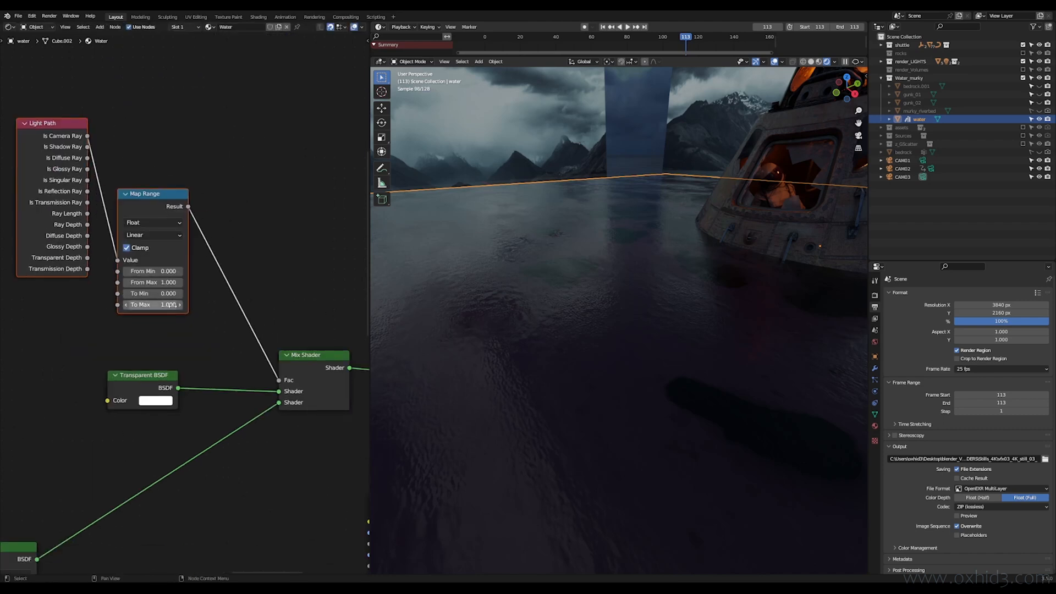
# Test Map Range To Max values of 0.310 and 0.5 on the water's transparency and return it to 1
pyautogui.moveTo(152, 304); pyautogui.dragTo(114, 304)
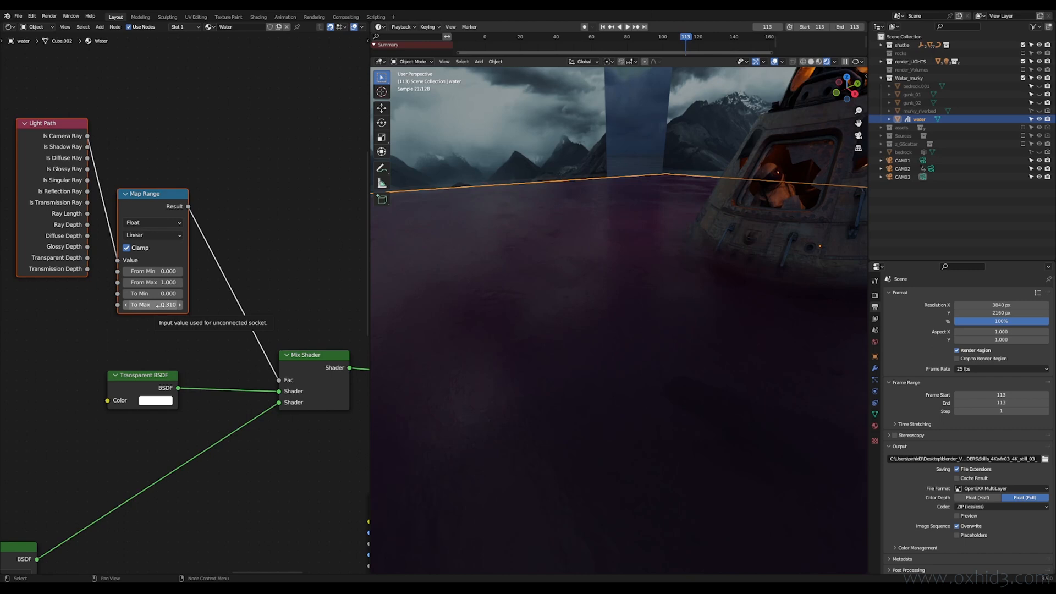
pyautogui.moveTo(115, 305); pyautogui.dragTo(110, 305)
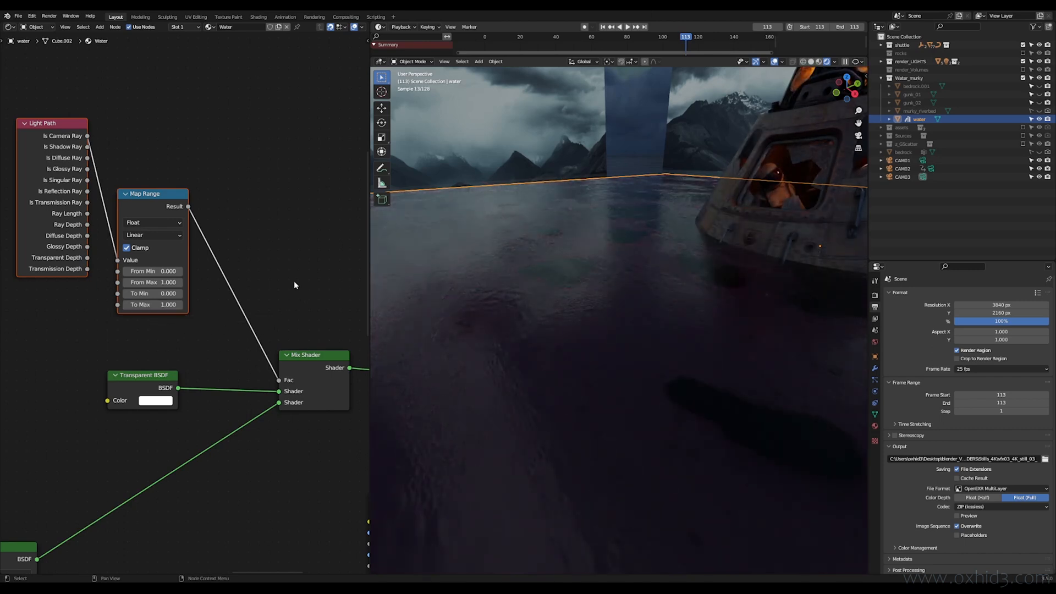
pyautogui.write('0.5')
pyautogui.press('Return')
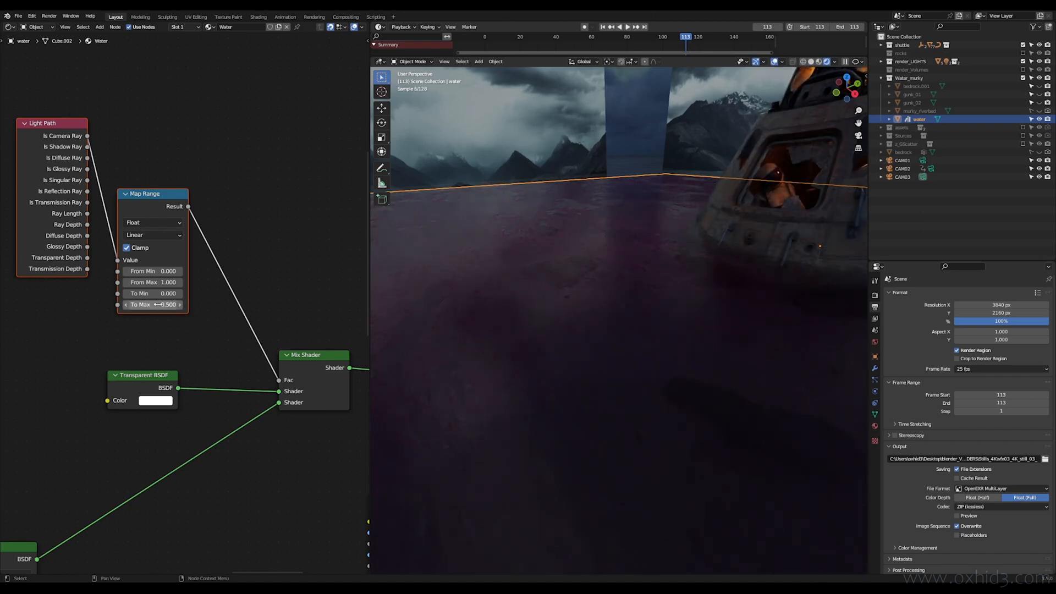
pyautogui.write('1')
pyautogui.press('Return')
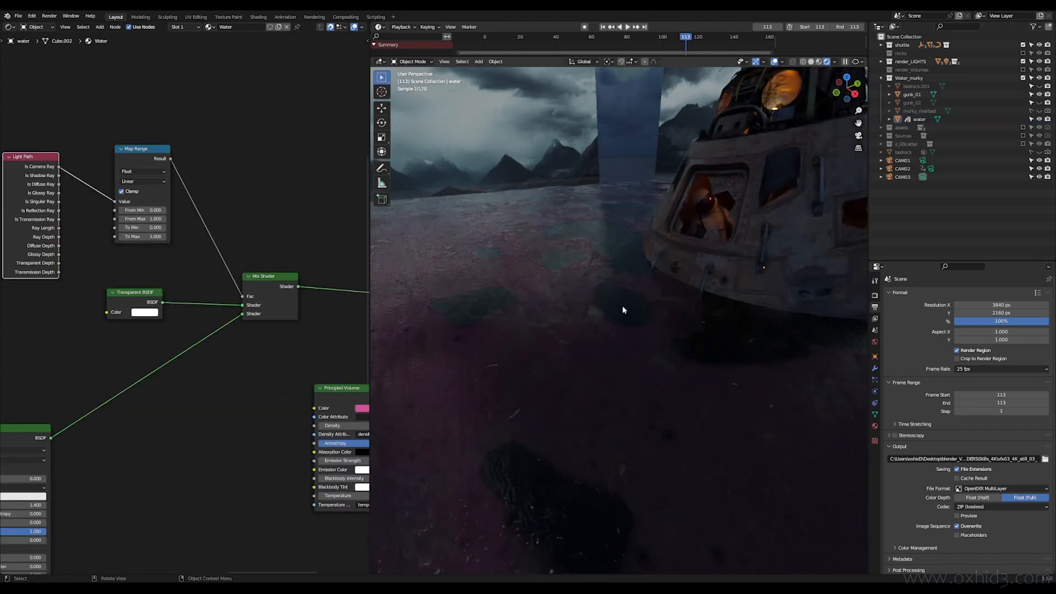
# Hide the water object and view gunk_01 by itself
pyautogui.click(1038, 119)
pyautogui.moveTo(705, 387); pyautogui.dragTo(616, 392, button='middle')
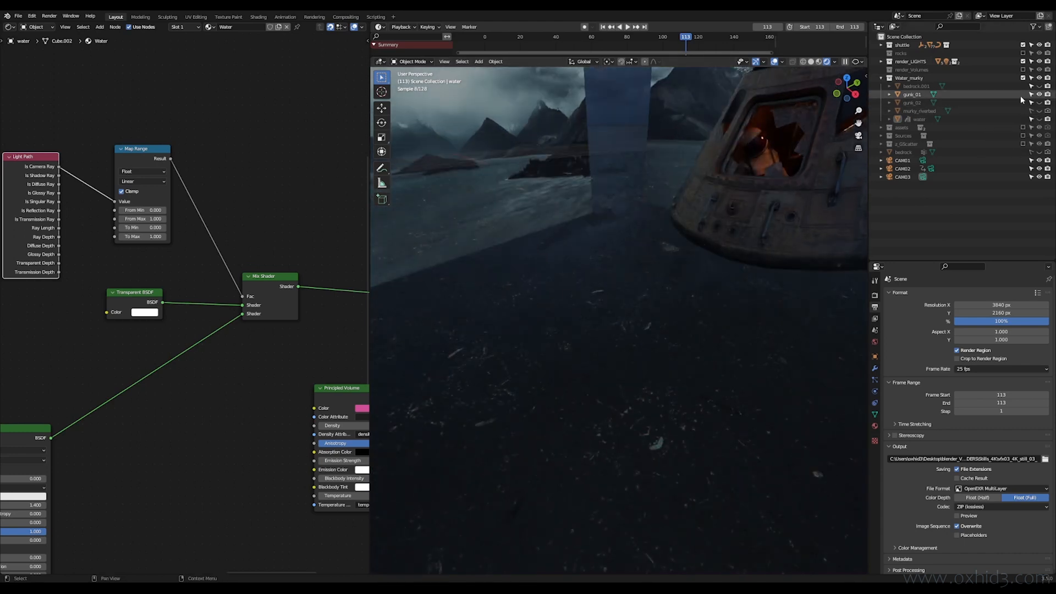
pyautogui.scroll(-2, 532, 261)
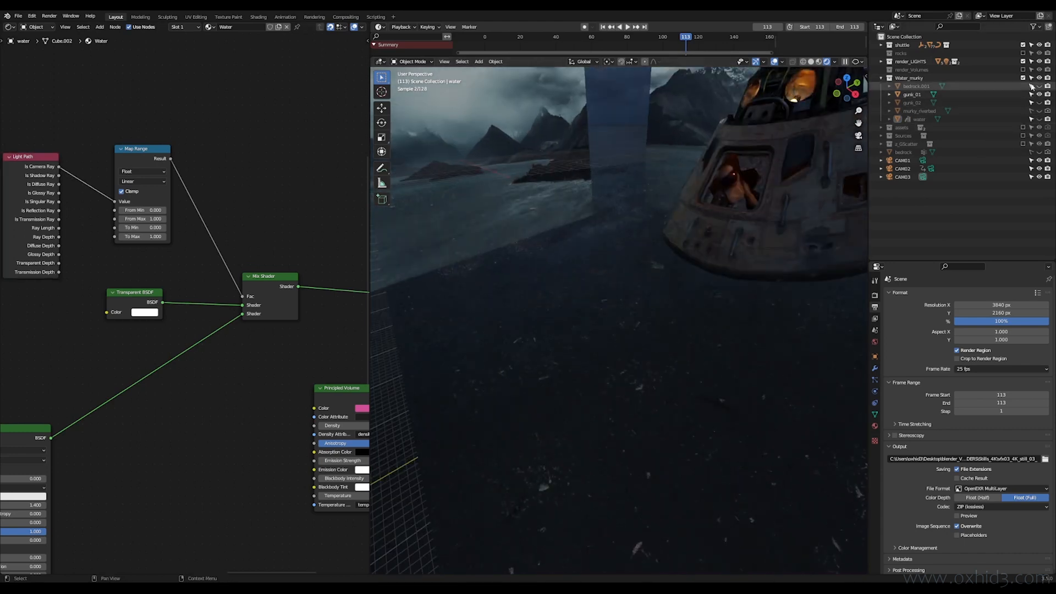
# Select gunk_01 and bring its Gunk01 material's texture nodes into view
pyautogui.click(977, 94)
pyautogui.moveTo(93, 285); pyautogui.dragTo(356, 302, button='middle')
pyautogui.scroll(4, 151, 301)
pyautogui.moveTo(173, 265); pyautogui.dragTo(278, 304, button='middle')
pyautogui.scroll(3, 185, 314)
pyautogui.moveTo(70, 196); pyautogui.dragTo(199, 215, button='middle')
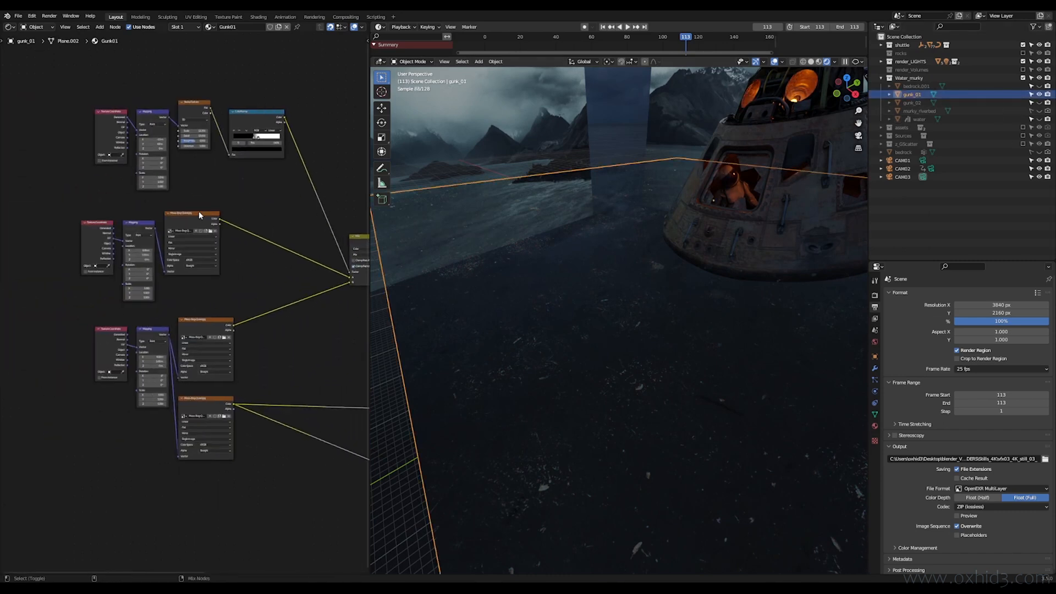
# Preview Gunk01's upper image texture, its noise mask Color Ramp and the Color Ramp feeding roughness and alpha
pyautogui.keyDown('ctrl'); pyautogui.keyDown('shift'); pyautogui.click(200, 215); pyautogui.keyUp('shift'); pyautogui.keyUp('ctrl')
pyautogui.scroll(2, 220, 165)
pyautogui.keyDown('ctrl'); pyautogui.keyDown('shift'); pyautogui.click(240, 141); pyautogui.keyUp('shift'); pyautogui.keyUp('ctrl')
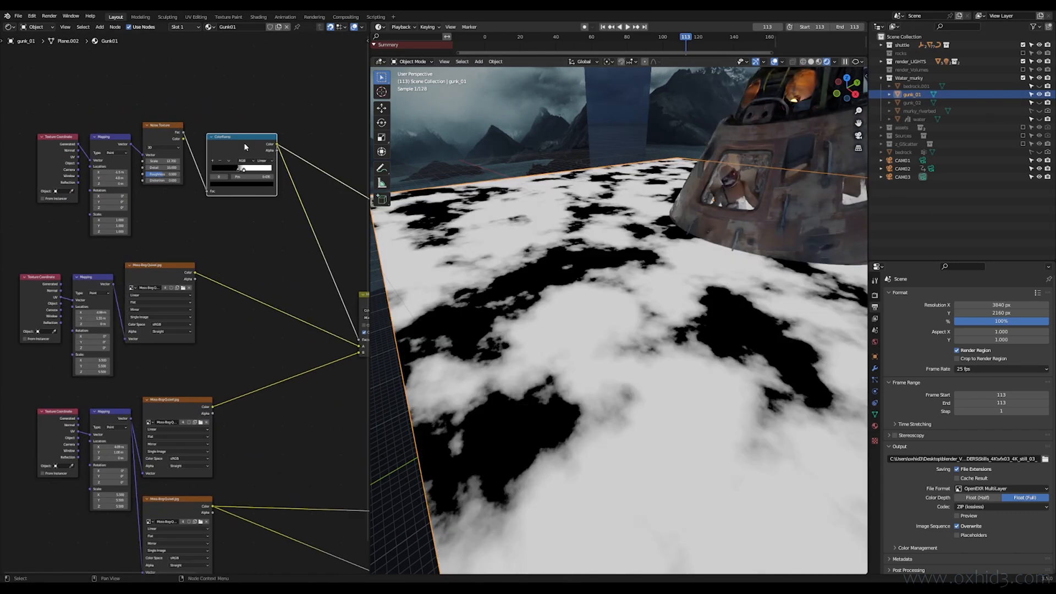
pyautogui.moveTo(259, 228); pyautogui.dragTo(111, 172, button='middle')
pyautogui.moveTo(250, 262); pyautogui.dragTo(146, 155, button='middle')
pyautogui.keyDown('ctrl'); pyautogui.keyDown('shift'); pyautogui.click(205, 298); pyautogui.keyUp('shift'); pyautogui.keyUp('ctrl')
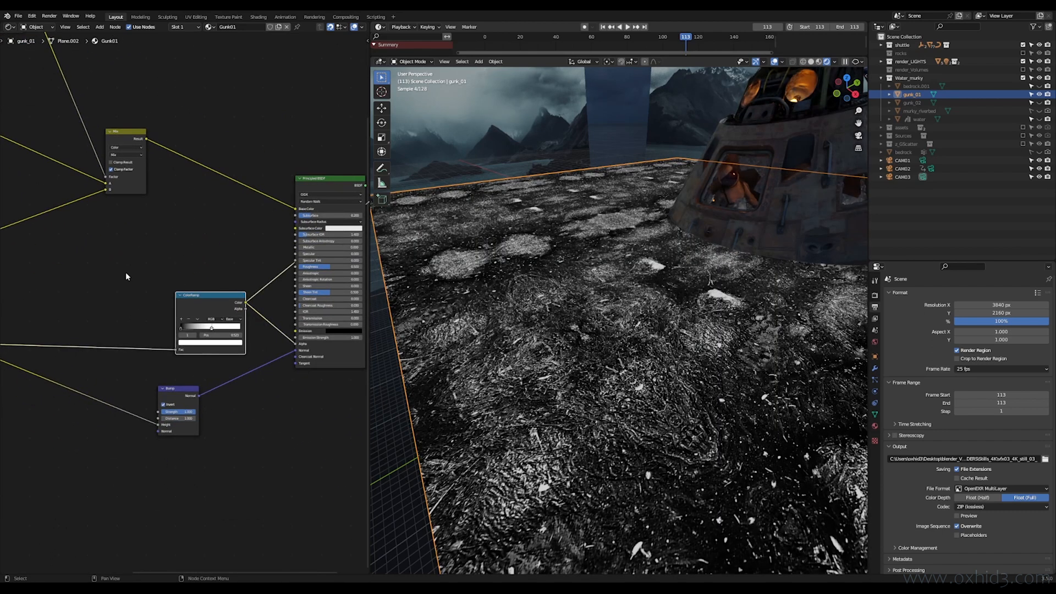
pyautogui.moveTo(299, 204); pyautogui.dragTo(227, 204, button='middle')
# Set the Bump strength in the Gunk02 material to 0.5
pyautogui.moveTo(572, 313); pyautogui.dragTo(657, 327, button='middle')
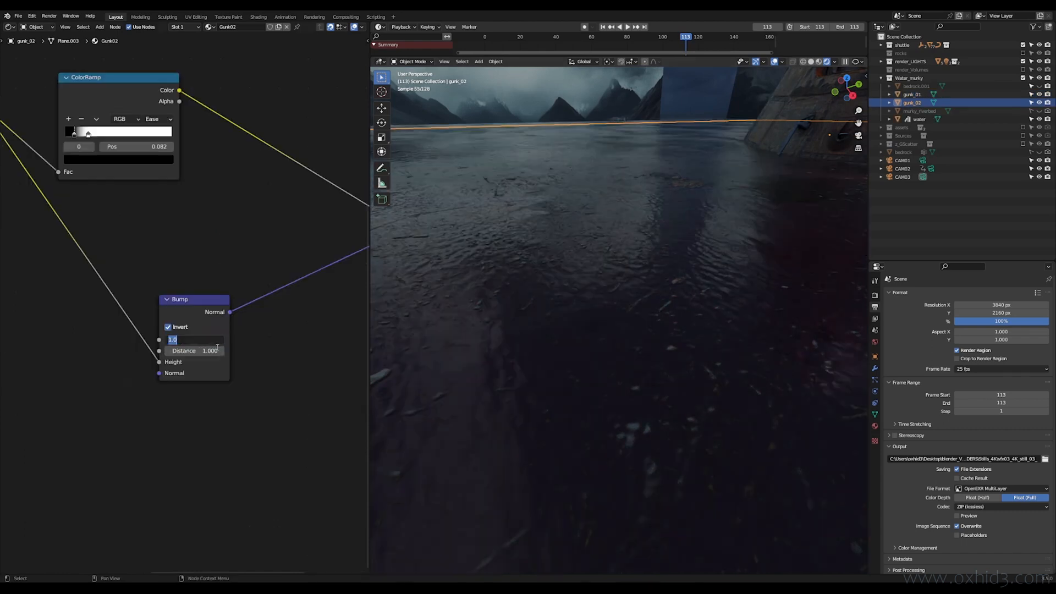
pyautogui.press('Return')
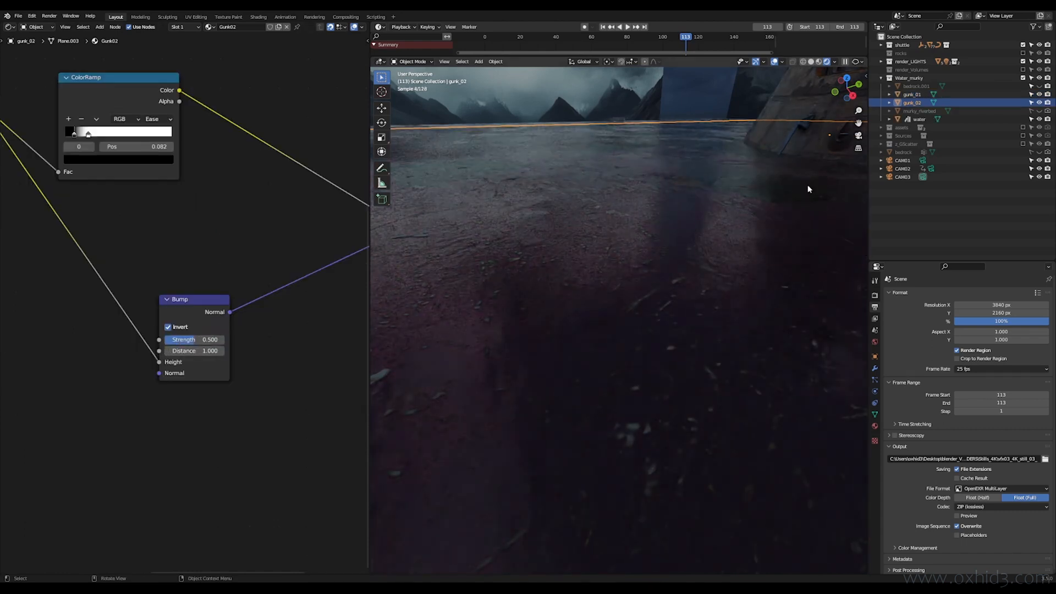
# Set the Bump strength in gunk_01's Gunk01 material to 0.5
pyautogui.click(910, 96)
pyautogui.moveTo(120, 357); pyautogui.dragTo(322, 327, button='middle')
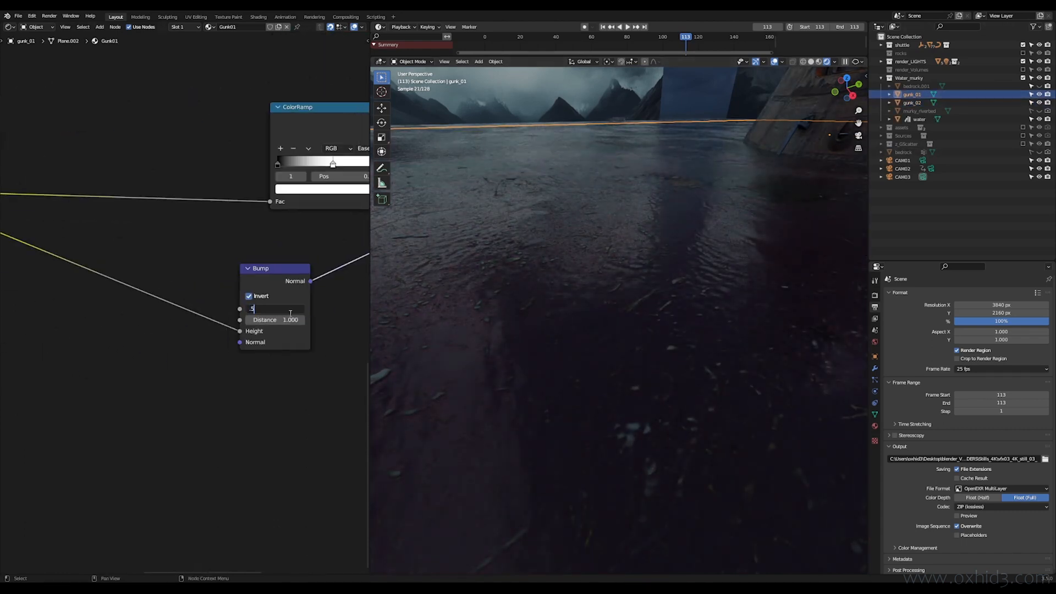
pyautogui.moveTo(275, 418); pyautogui.dragTo(99, 434, button='middle')
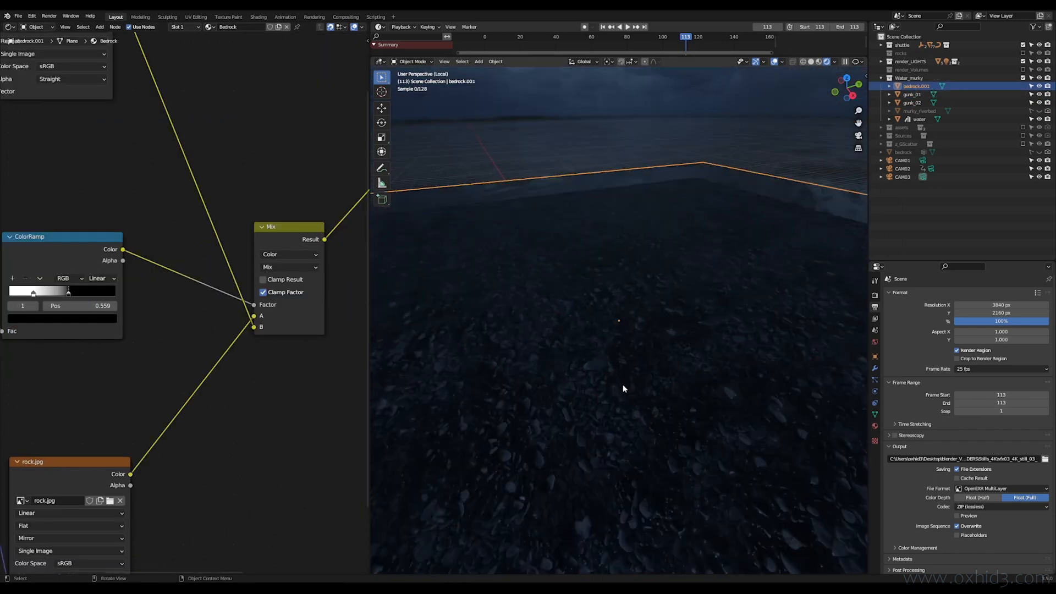
# Examine the isolated bedrock.001 surface up close and return to the full scene around the capsule
pyautogui.scroll(6, 622, 383)
pyautogui.moveTo(699, 260)
pyautogui.mouseDown(button='middle')
pyautogui.moveTo(692, 282)
pyautogui.moveTo(697, 256)
pyautogui.mouseUp(button='middle')
pyautogui.scroll(-6, 702, 255)
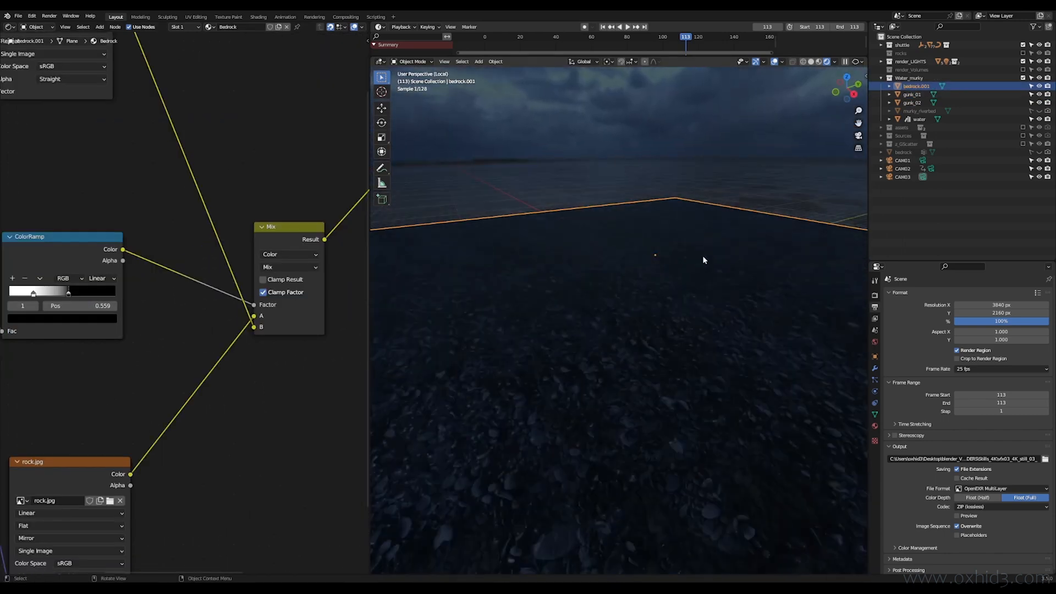
pyautogui.press('KP_Divide')
pyautogui.scroll(-3, 654, 315)
pyautogui.scroll(-5, 657, 318)
pyautogui.moveTo(655, 321); pyautogui.dragTo(655, 313, button='middle')
pyautogui.click(660, 159)
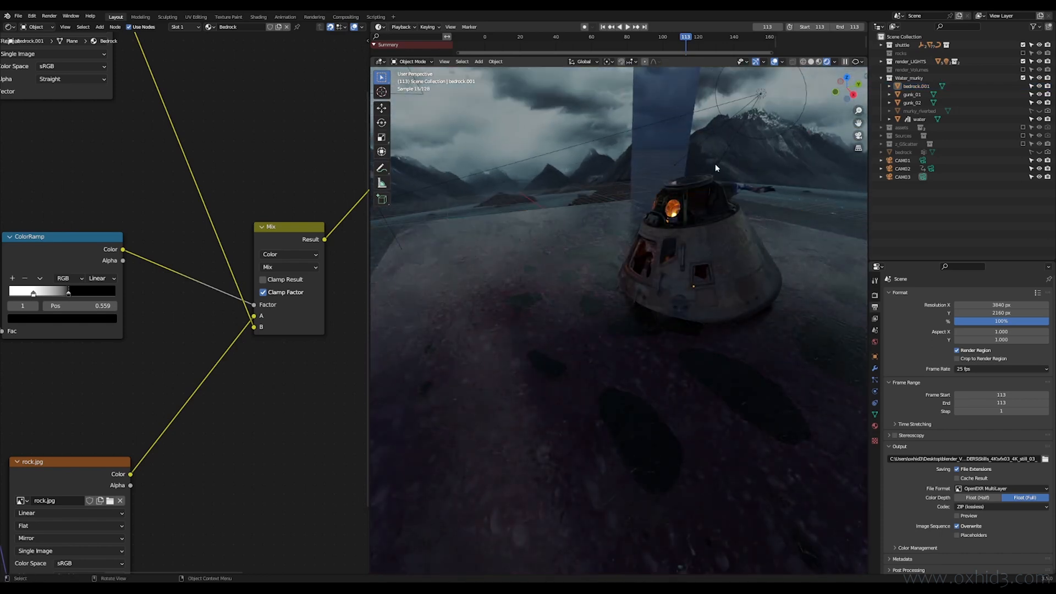
# Select the water object and examine the texture and shader nodes of its Water material
pyautogui.click(919, 119)
pyautogui.moveTo(251, 342); pyautogui.dragTo(246, 290, button='middle')
pyautogui.scroll(-5, 246, 288)
pyautogui.moveTo(283, 205); pyautogui.dragTo(179, 316, button='middle')
pyautogui.scroll(6, 182, 311)
pyautogui.moveTo(179, 272); pyautogui.dragTo(179, 354, button='middle')
pyautogui.moveTo(157, 230); pyautogui.dragTo(88, 234)
pyautogui.moveTo(195, 230); pyautogui.dragTo(124, 235)
pyautogui.hotkey('ctrl', 'z')
# Disconnect the Color Ramp from the Base Color of the Water material's Principled BSDF
pyautogui.scroll(-4, 198, 365)
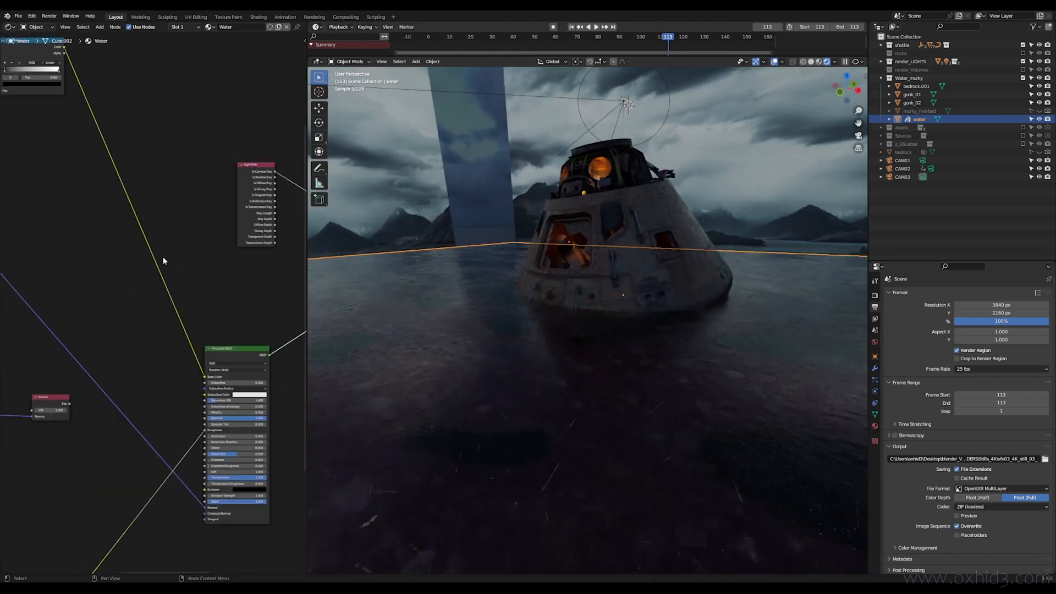
pyautogui.scroll(4, 165, 258)
pyautogui.moveTo(192, 248); pyautogui.dragTo(132, 265, button='middle')
pyautogui.moveTo(182, 320); pyautogui.dragTo(2, 64, button='middle')
pyautogui.moveTo(222, 407); pyautogui.dragTo(205, 401)
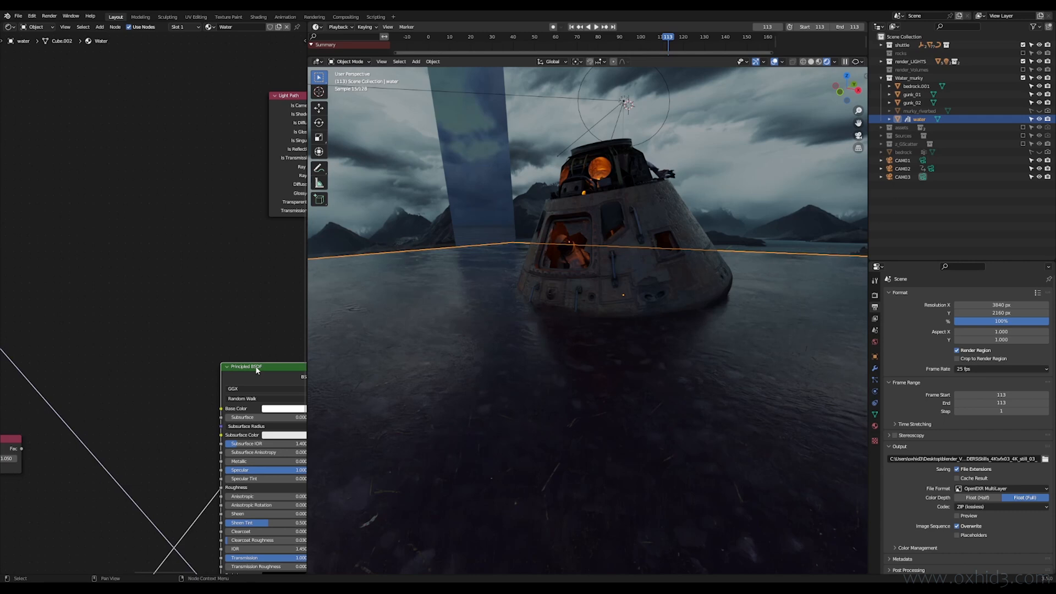
# Enable the rocks collection and inspect the rock in front of the capsule by itself before returning to the full scene
pyautogui.click(470, 186)
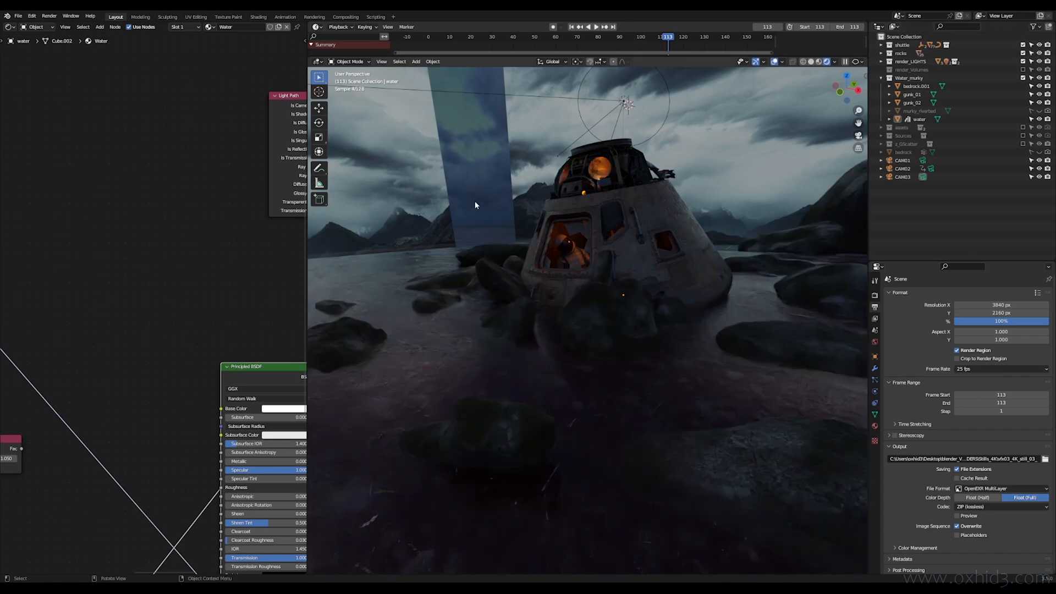
pyautogui.click(598, 320)
pyautogui.press('KP_Divide')
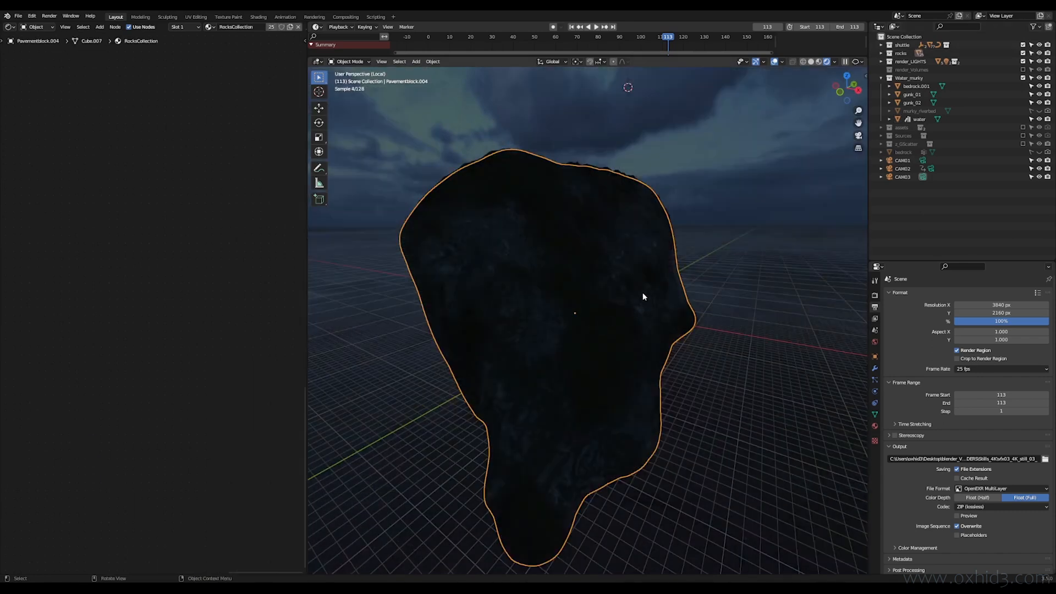
pyautogui.moveTo(687, 272); pyautogui.dragTo(578, 306, button='middle')
pyautogui.press('KP_Divide')
pyautogui.click(705, 187)
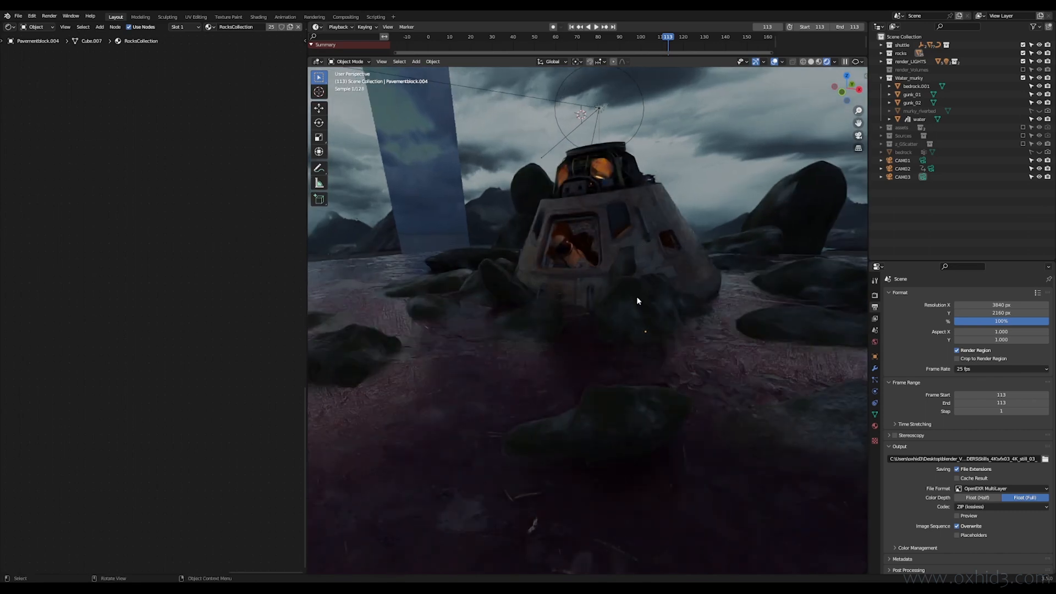
pyautogui.keyDown('shift'); pyautogui.click(697, 176); pyautogui.keyUp('shift')
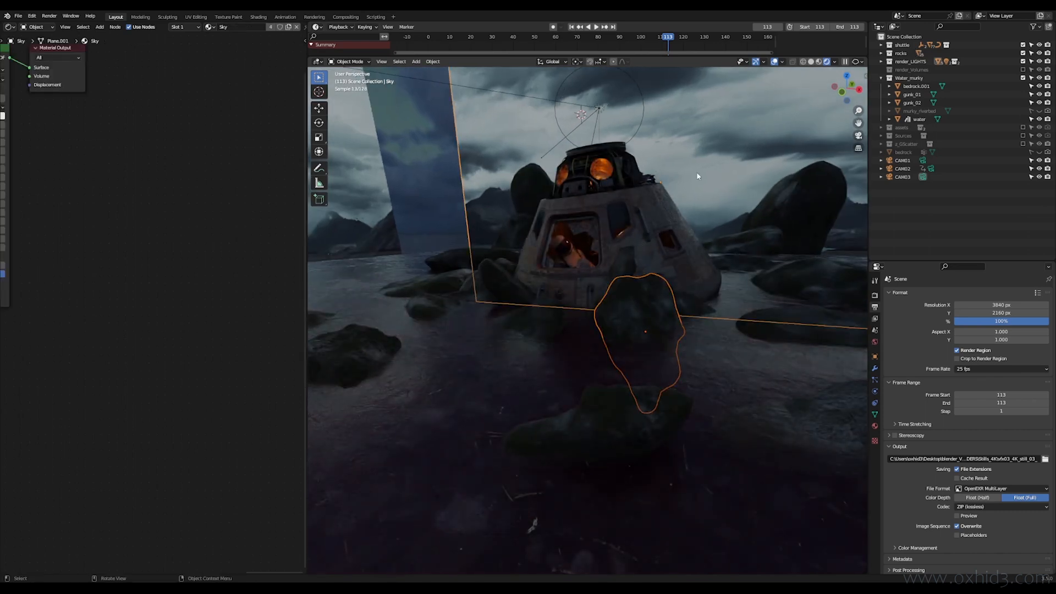
pyautogui.click(697, 176)
# Enable the z_GScatter collection and examine the scattered leaves and twigs around the capsule in a widened viewport
pyautogui.click(1023, 143)
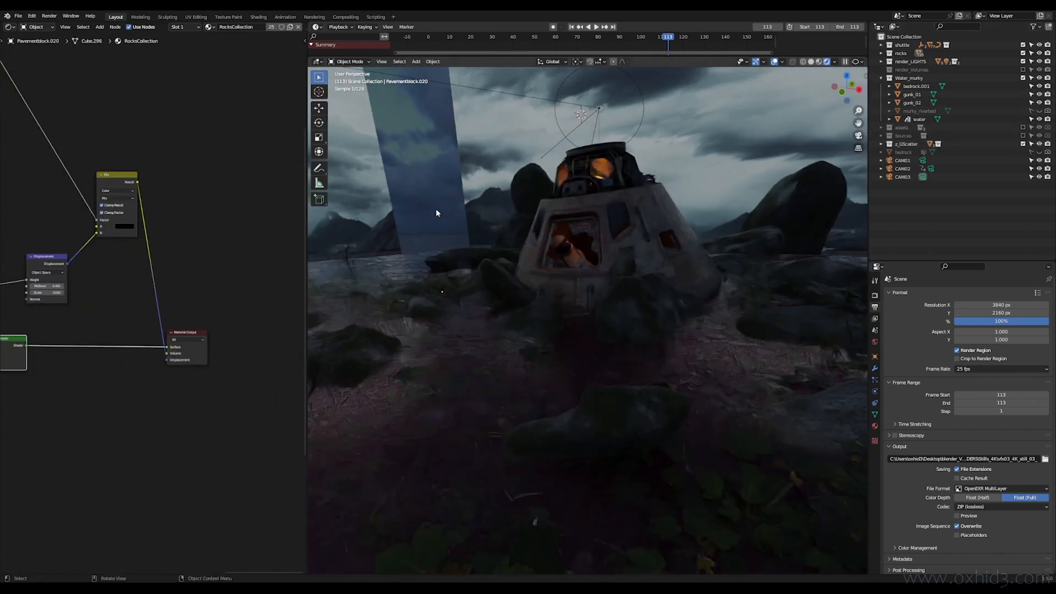
pyautogui.scroll(2, 546, 349)
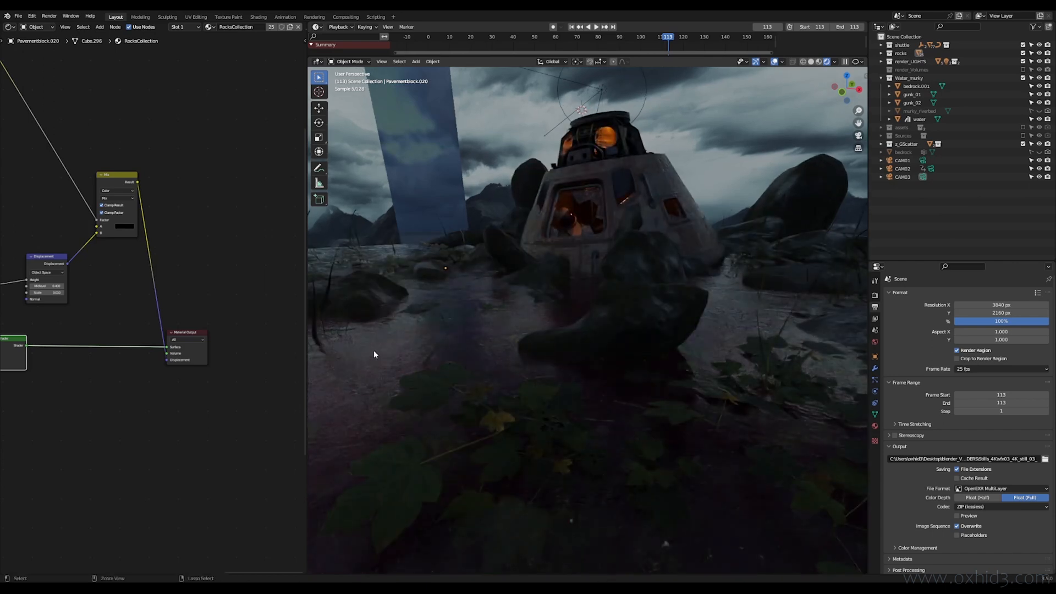
pyautogui.moveTo(306, 392); pyautogui.dragTo(178, 392)
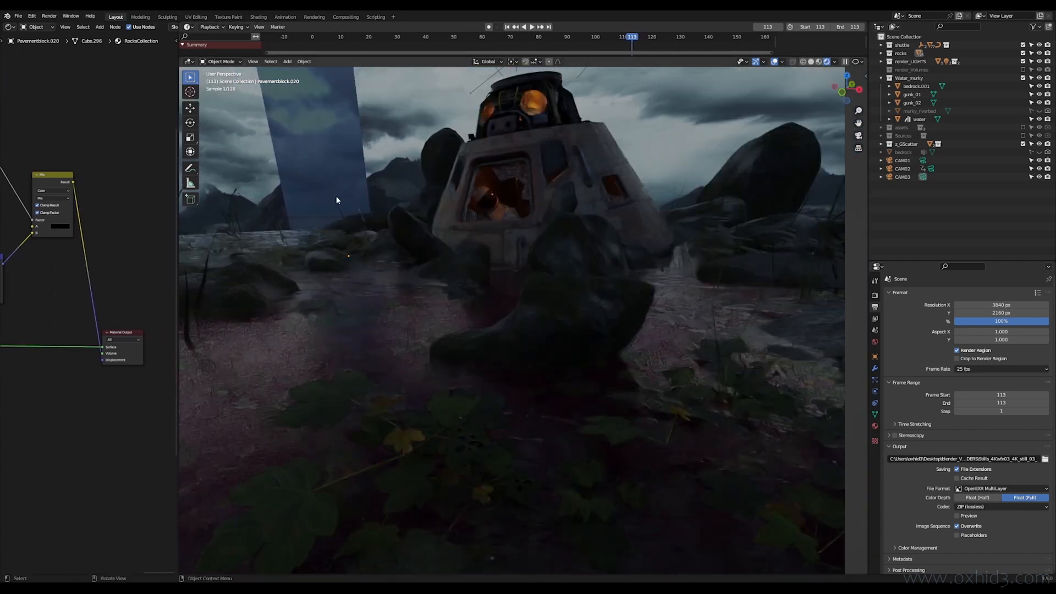
pyautogui.scroll(3, 378, 169)
pyautogui.scroll(-2, 416, 212)
pyautogui.moveTo(417, 212); pyautogui.dragTo(487, 231, button='middle')
pyautogui.scroll(2, 467, 259)
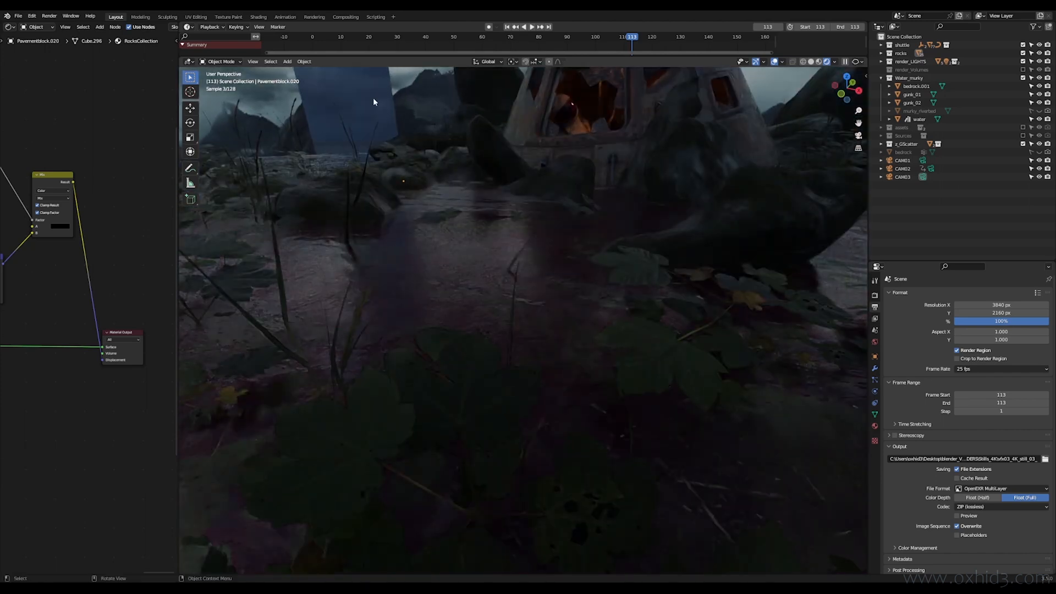
pyautogui.scroll(-3, 469, 197)
pyautogui.moveTo(355, 146)
pyautogui.mouseDown(button='middle')
pyautogui.moveTo(370, 200)
pyautogui.moveTo(379, 139)
pyautogui.mouseUp(button='middle')
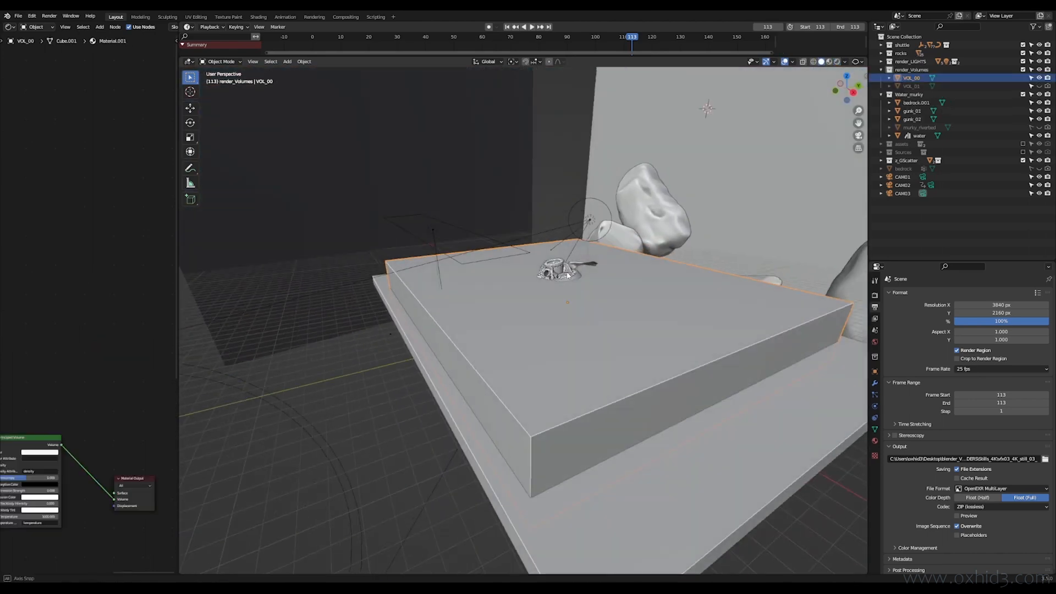
# Switch the viewport to rendered shading with the volumes enabled and select the VOL_00 fog box around the capsule
pyautogui.press('z')
pyautogui.click(569, 226)
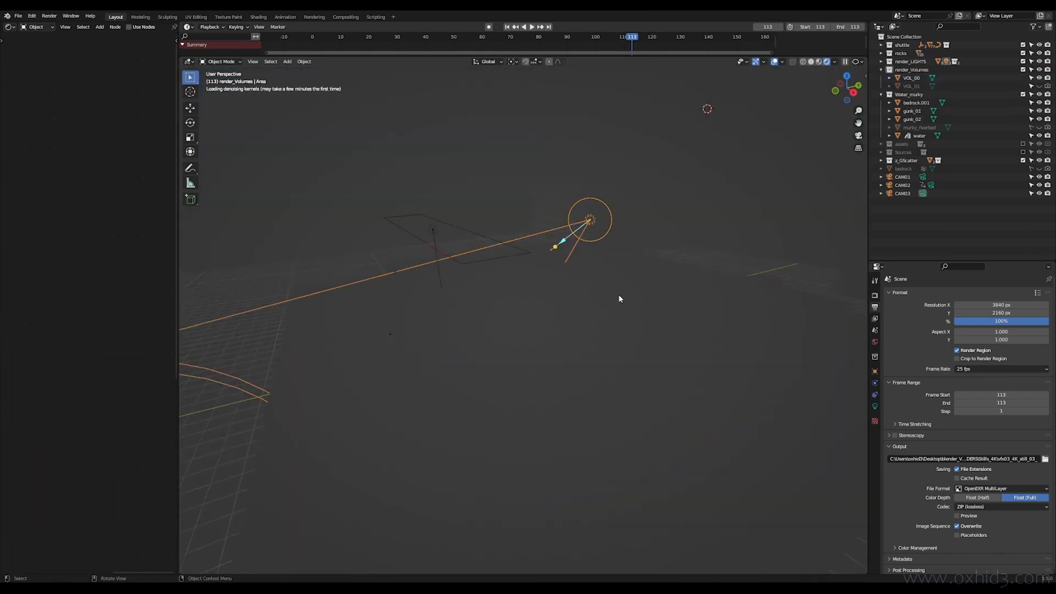
pyautogui.scroll(4, 618, 309)
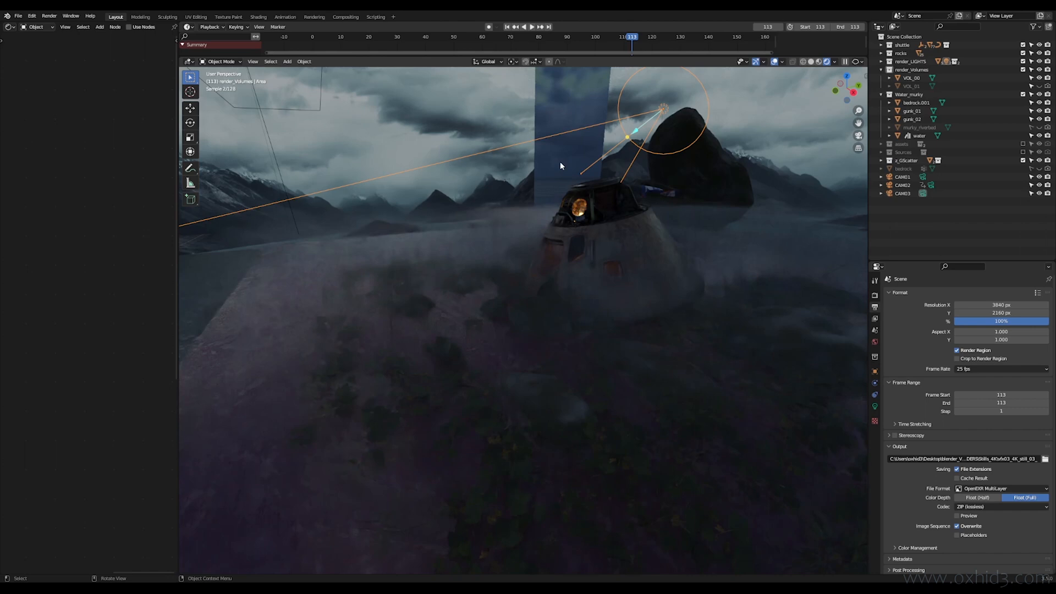
pyautogui.click(452, 269)
# Preview the Color Ramp of VOL_00's material on the fog box and restore the Principled Volume as the only output
pyautogui.moveTo(179, 273); pyautogui.dragTo(370, 272)
pyautogui.moveTo(550, 256); pyautogui.dragTo(594, 246, button='middle')
pyautogui.moveTo(355, 147); pyautogui.dragTo(162, 151, button='middle')
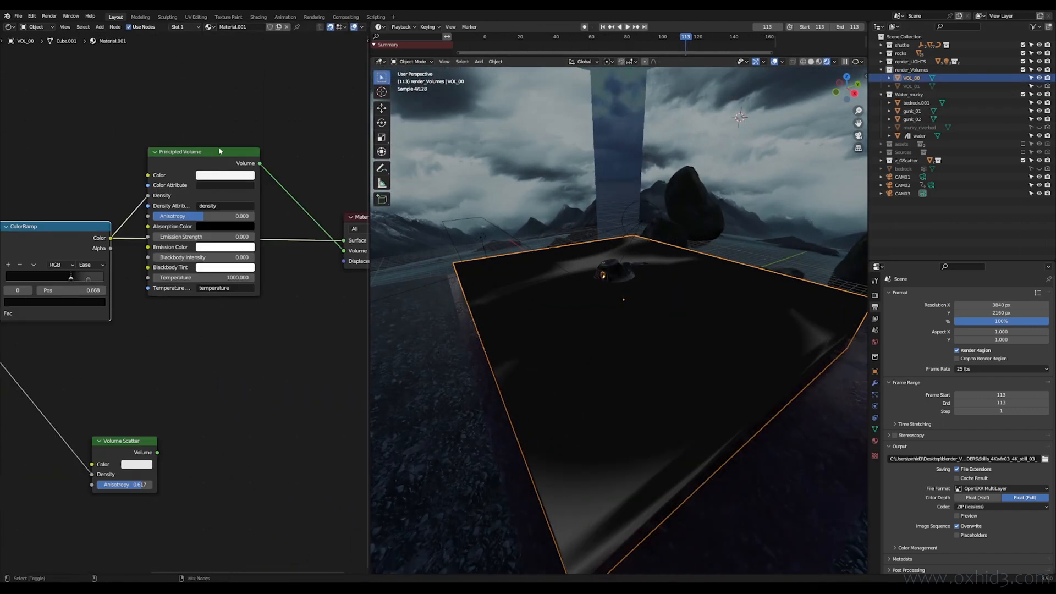
pyautogui.click(219, 151)
pyautogui.moveTo(326, 241); pyautogui.dragTo(292, 237, button='middle')
pyautogui.moveTo(302, 225); pyautogui.dragTo(301, 226)
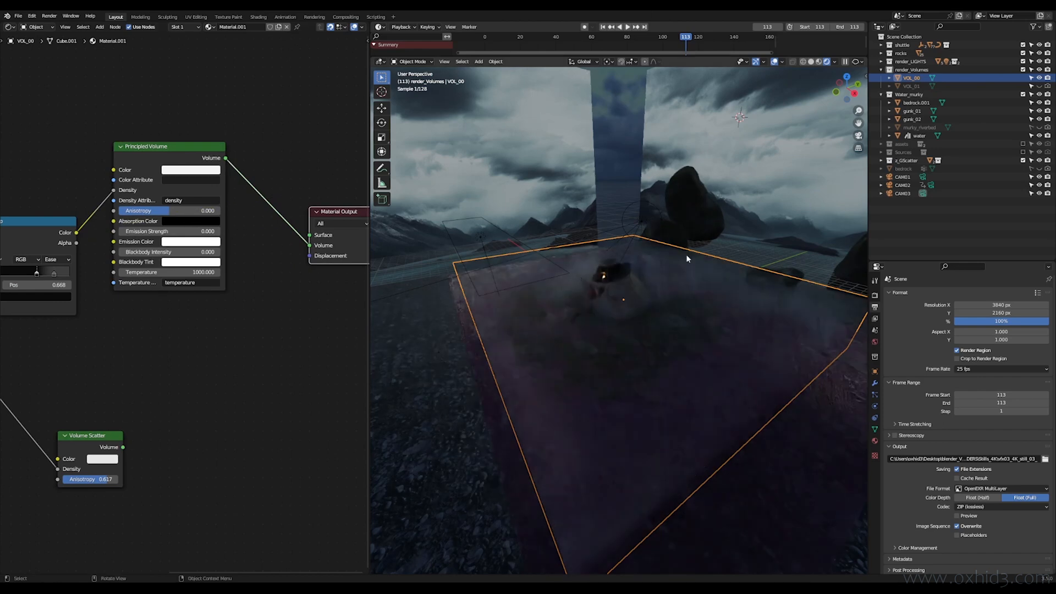
# Select VOL_01 and move its material's Material Output node down beside the Volume Scatter and Principled Volume nodes
pyautogui.click(911, 85)
pyautogui.moveTo(173, 248); pyautogui.dragTo(148, 227, button='middle')
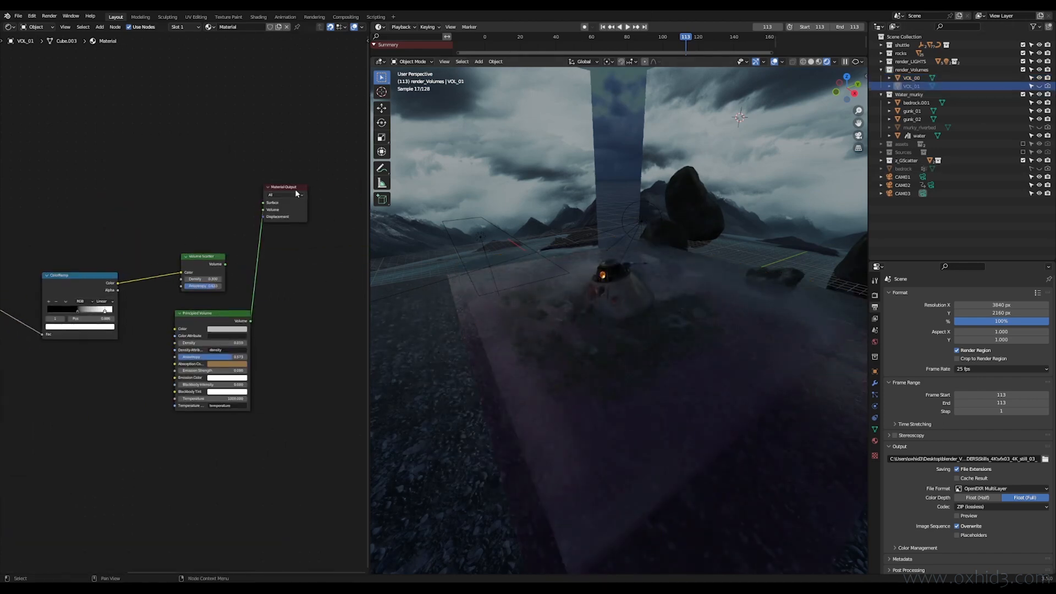
pyautogui.moveTo(277, 219); pyautogui.dragTo(303, 295)
pyautogui.moveTo(226, 236); pyautogui.dragTo(65, 268)
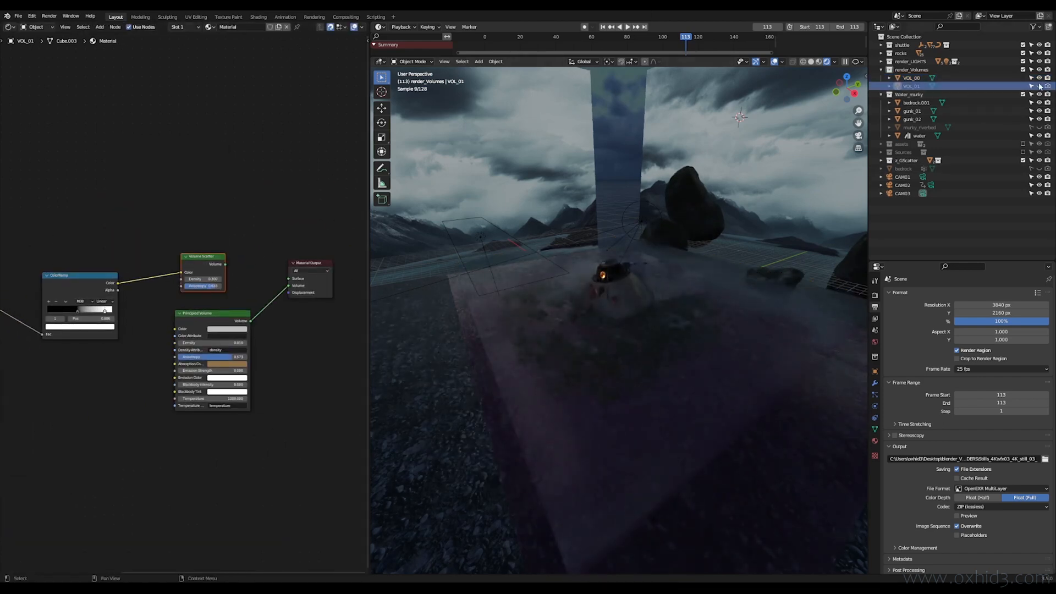